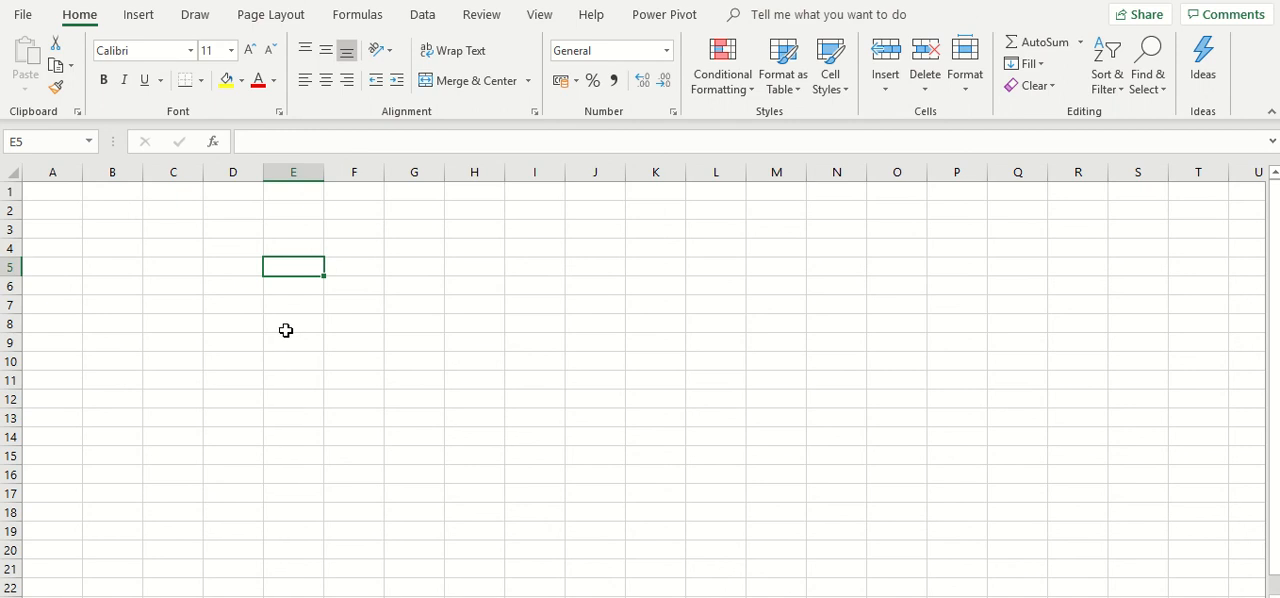
- Enter the numbers 45, 56, 90, 256 and 9786 down column E in cells E5 to E9
type("45")
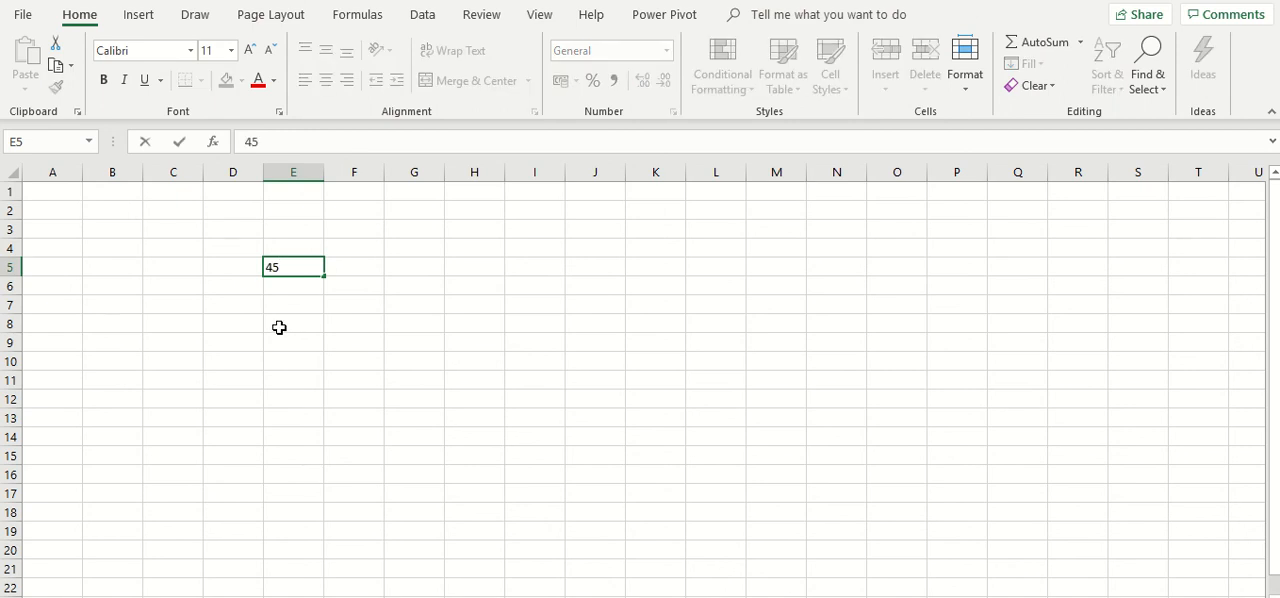
key("Return")
type("56")
key("Return")
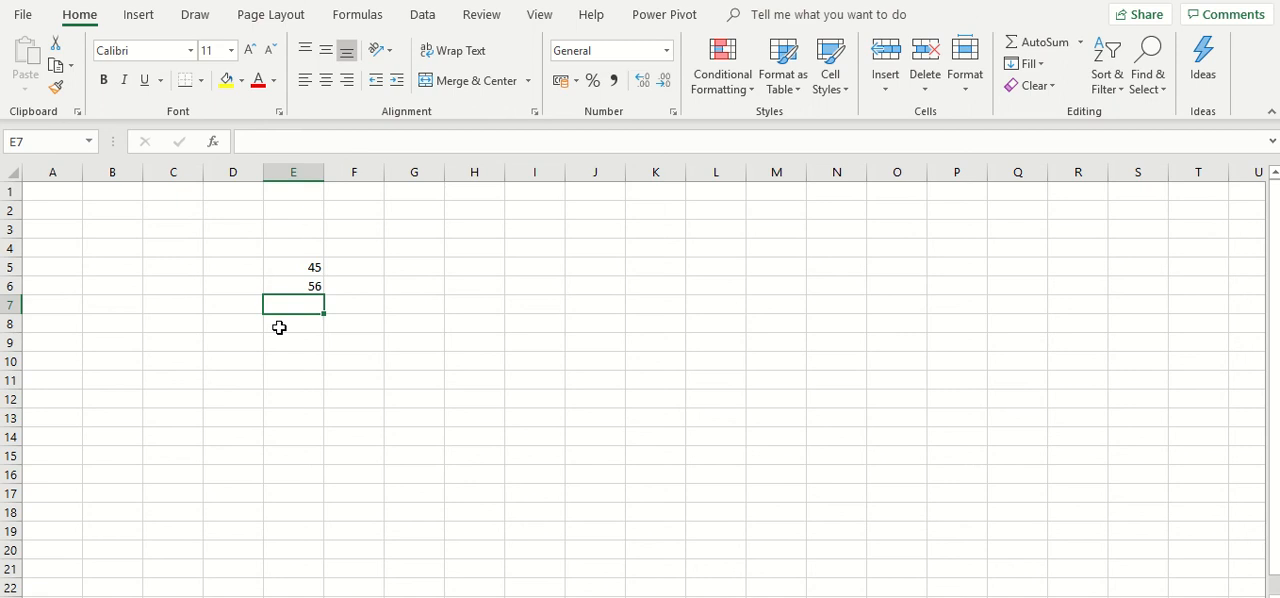
type("90")
key("Return")
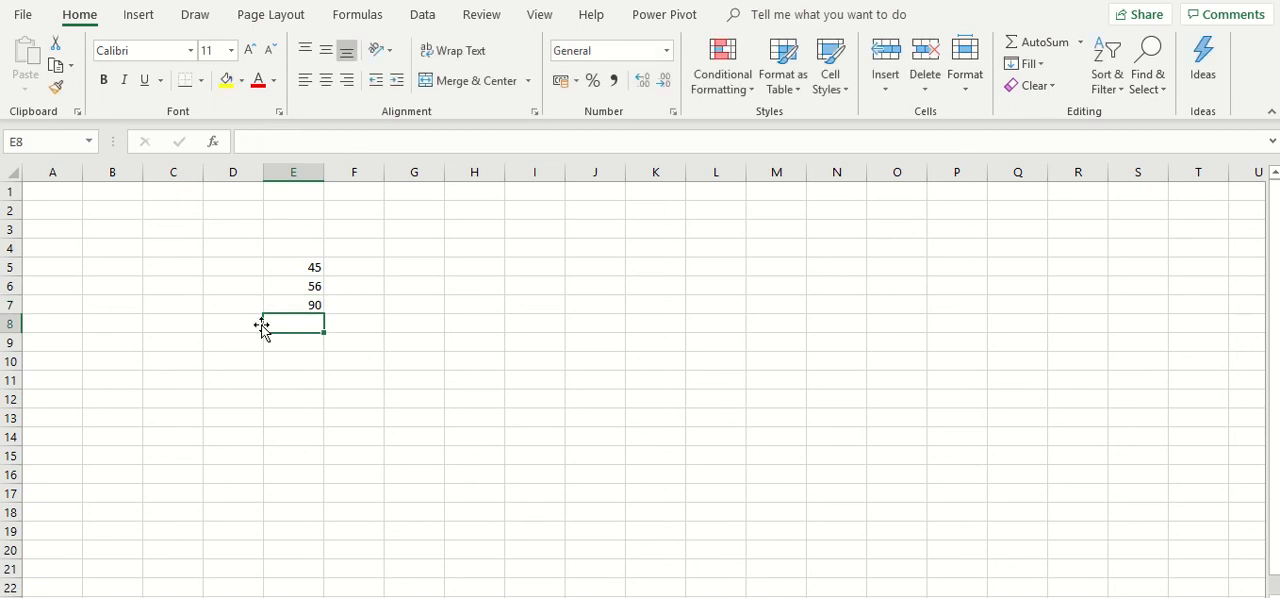
type("256")
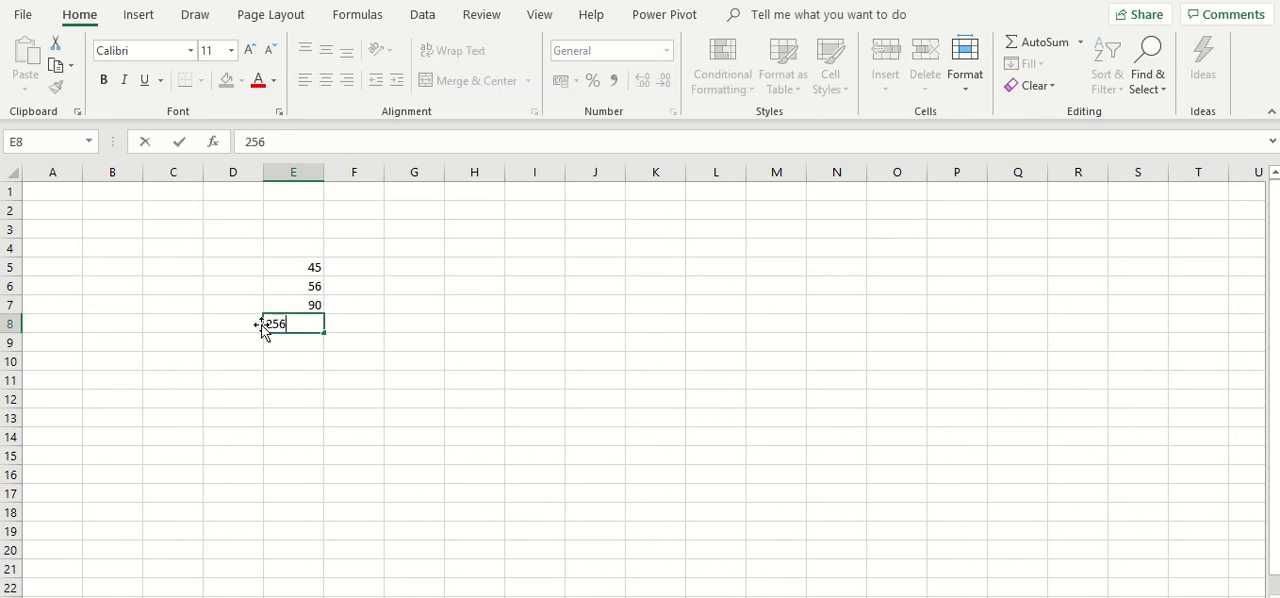
key("Return")
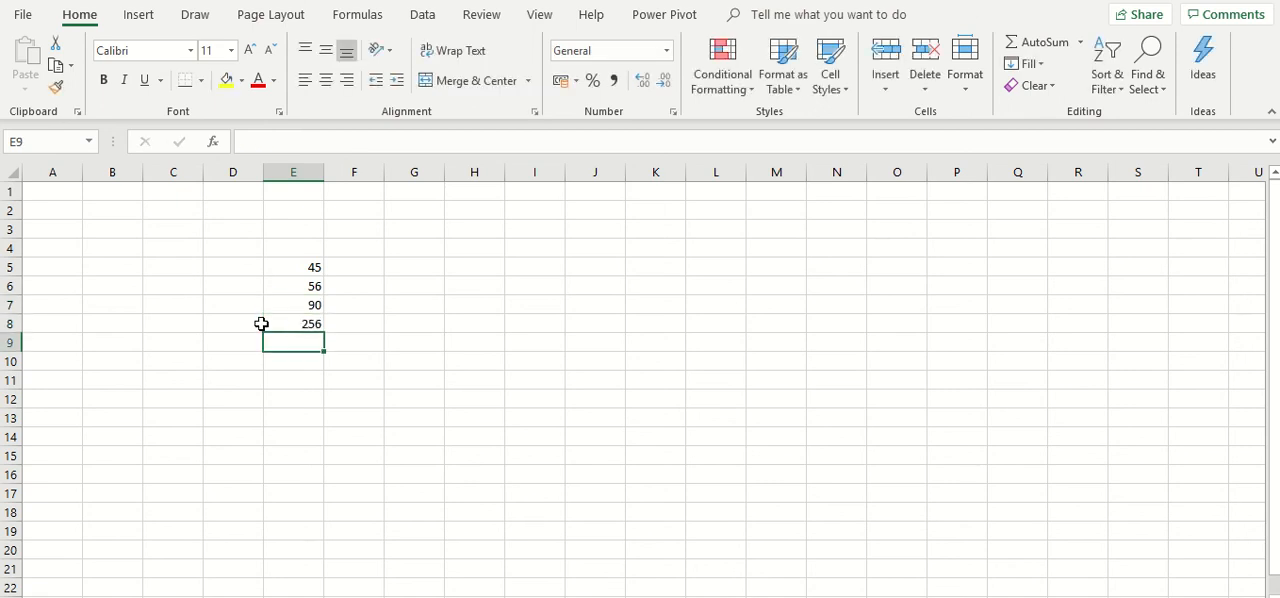
type("9786")
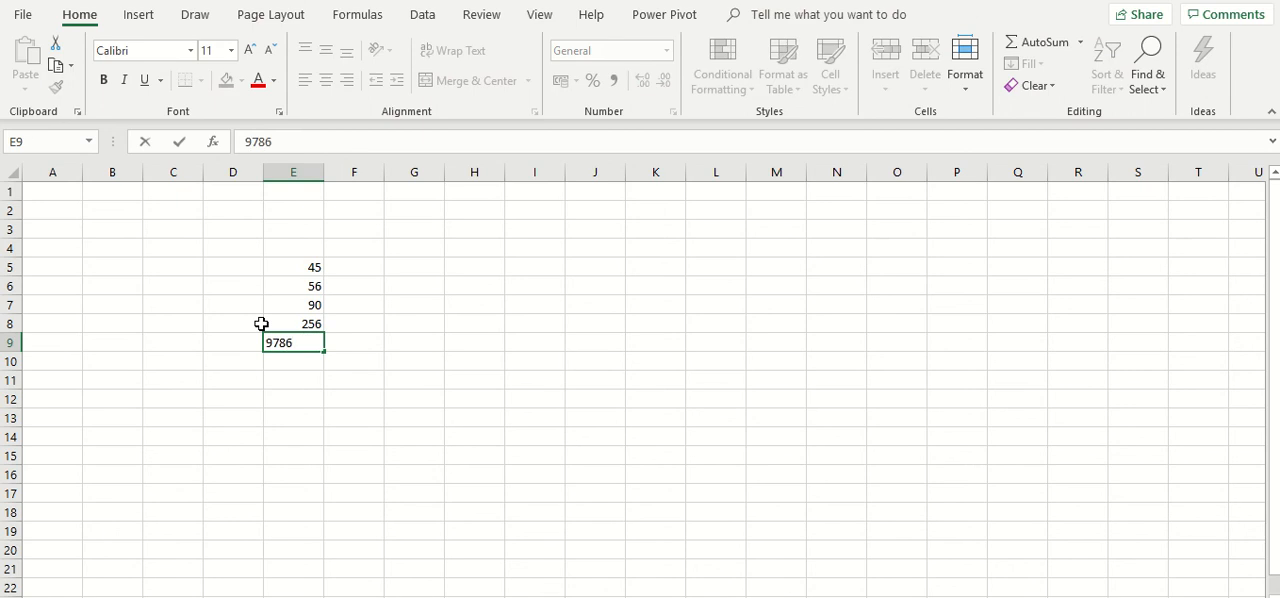
key("Return")
key("Return")
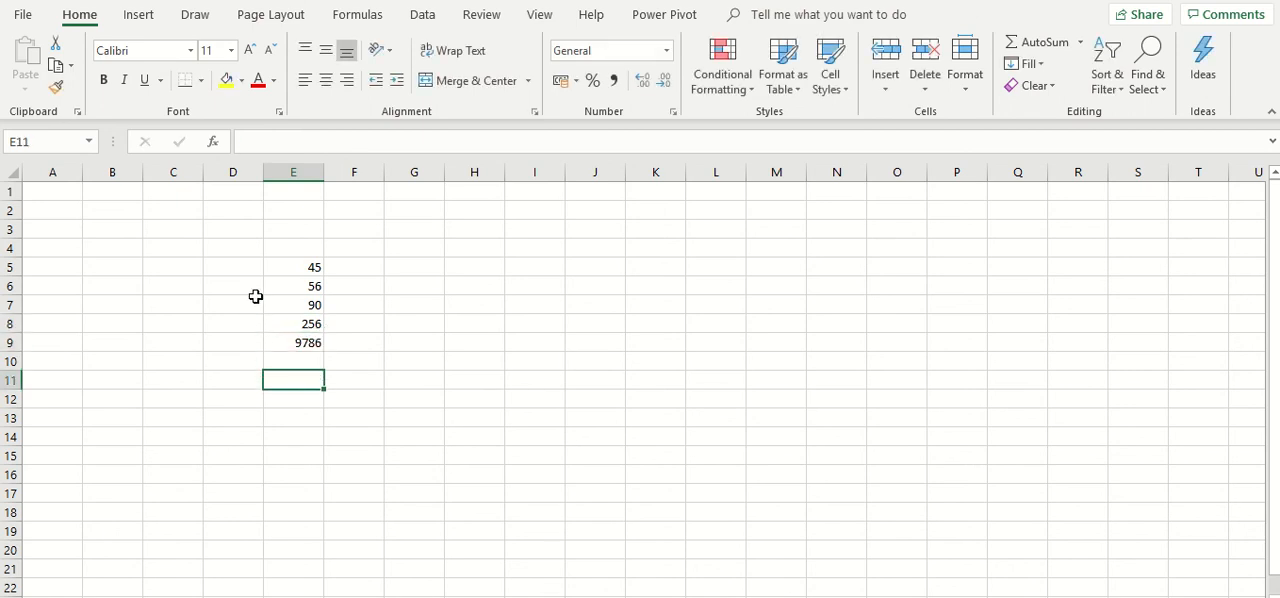
- Add up cells E5 to E9 with the AutoSum Sum function, placing the total in E10
left_click(290, 360)
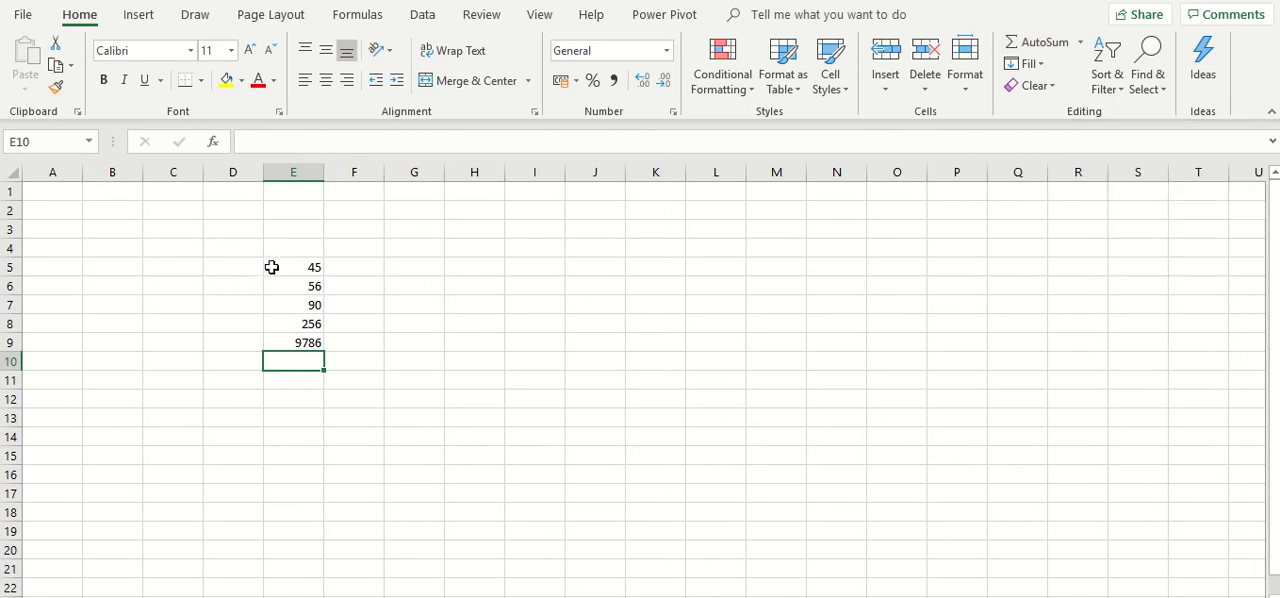
left_click_drag(271, 267, 266, 337)
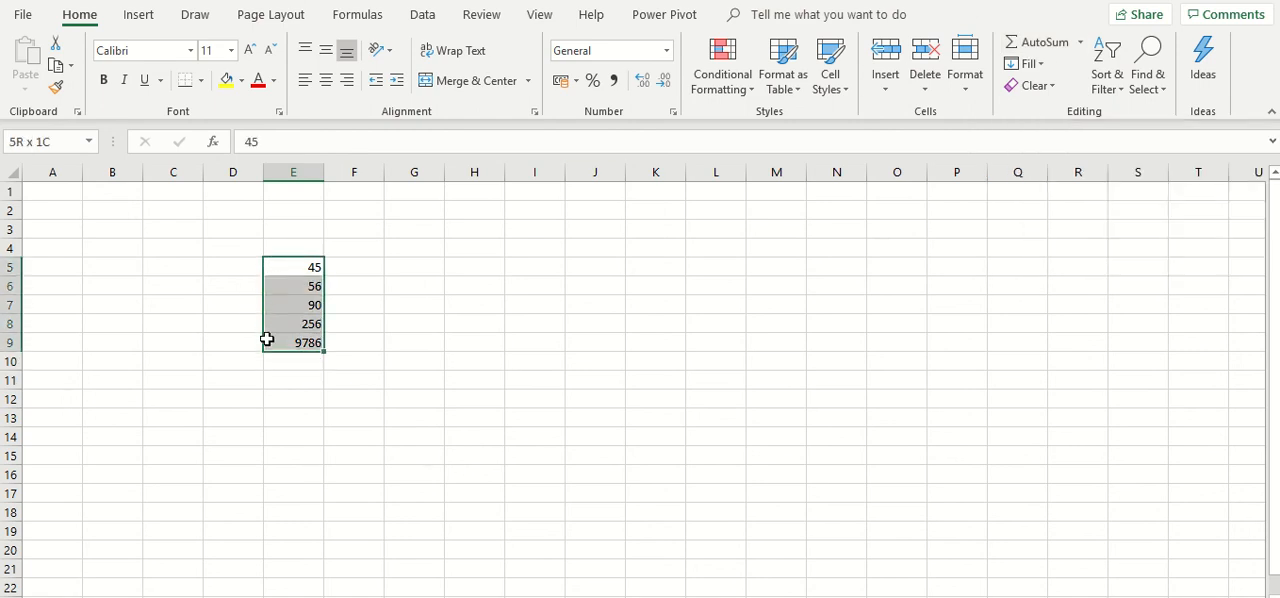
left_click(1080, 42)
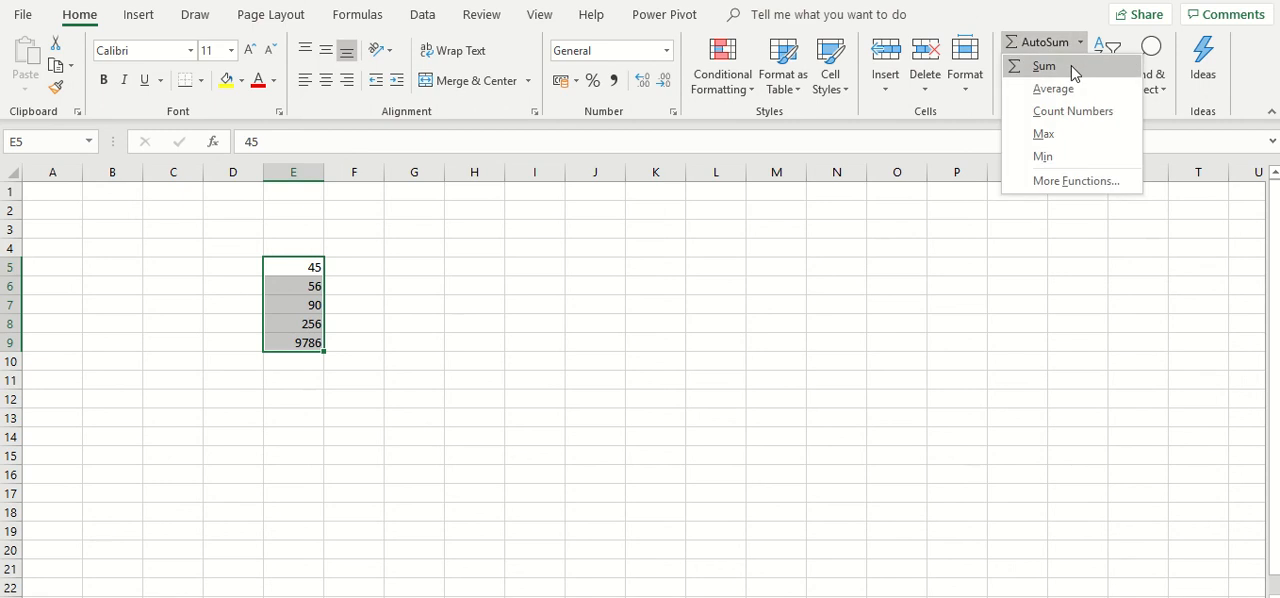
left_click(1072, 66)
left_click(268, 413)
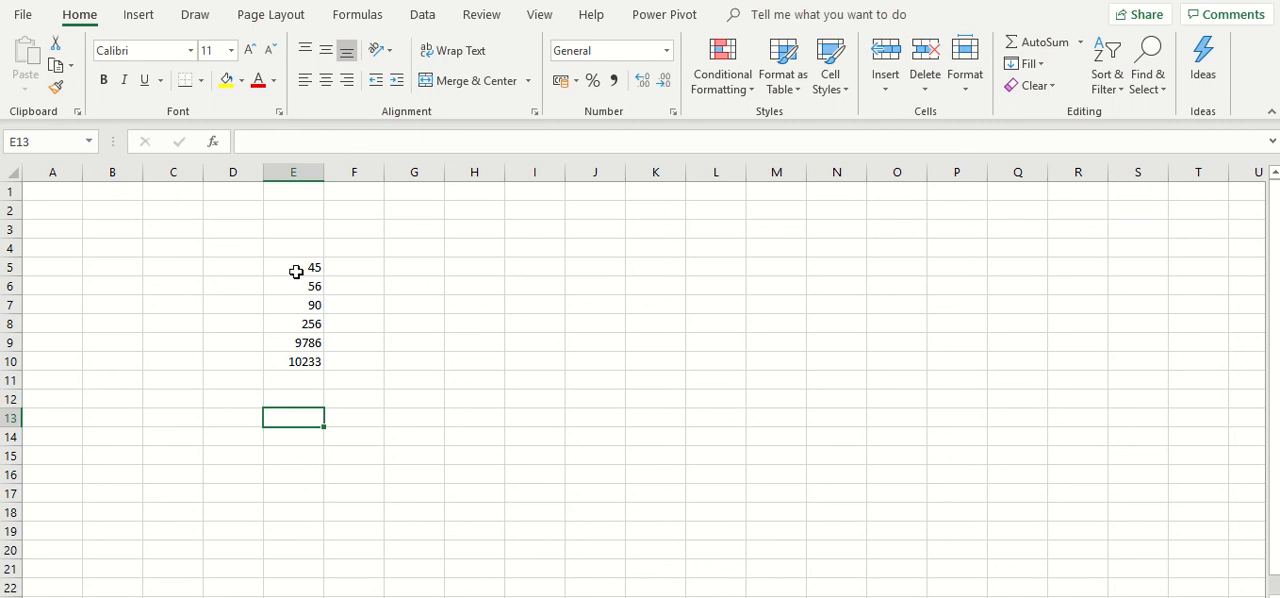
- Examine the individual numbers in cells E5 to E9 and the sum formula in E10
left_click(297, 304)
left_click(296, 268)
left_click(298, 287)
left_click(299, 304)
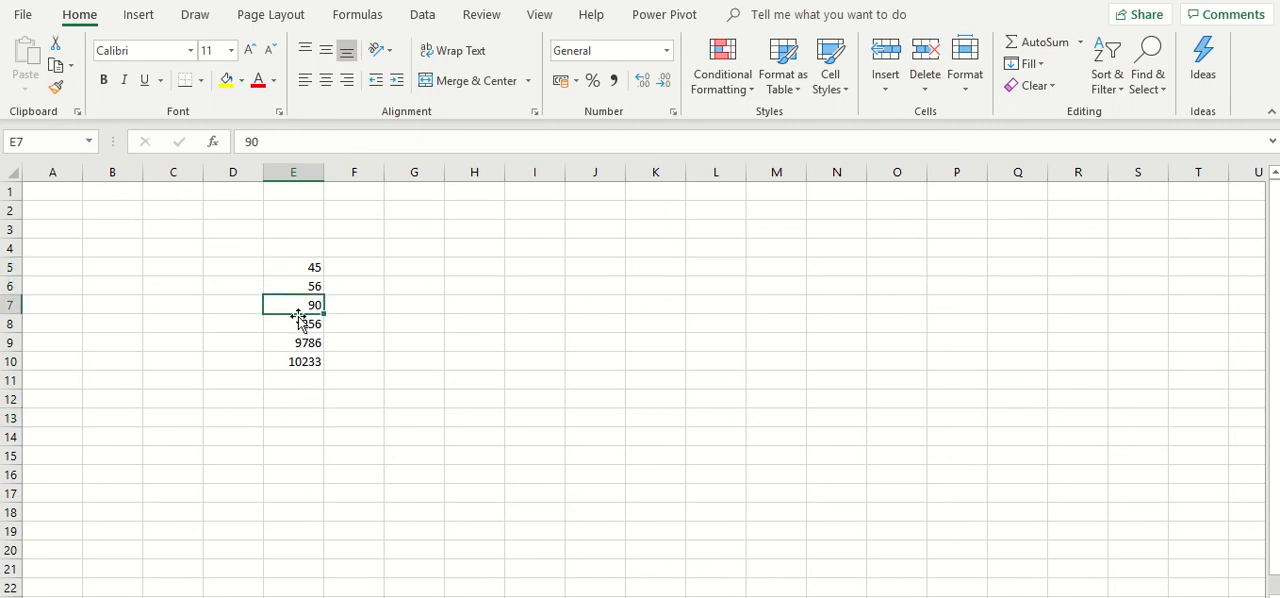
left_click(298, 323)
left_click(308, 342)
left_click(308, 304)
left_click(308, 287)
left_click(309, 276)
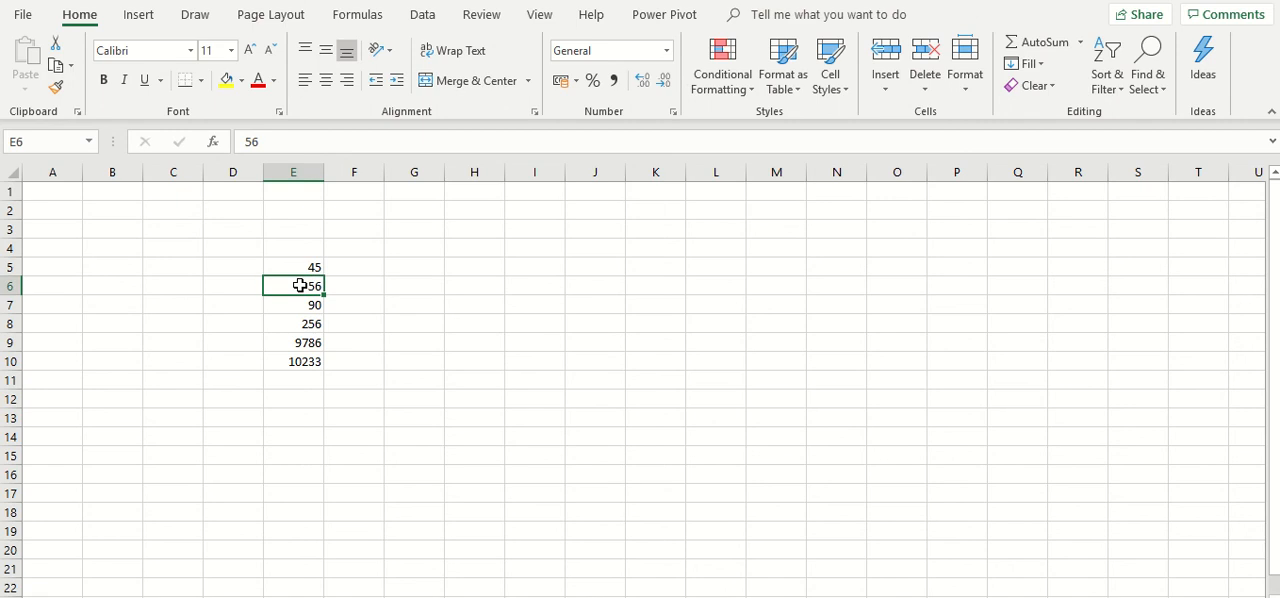
left_click(303, 364)
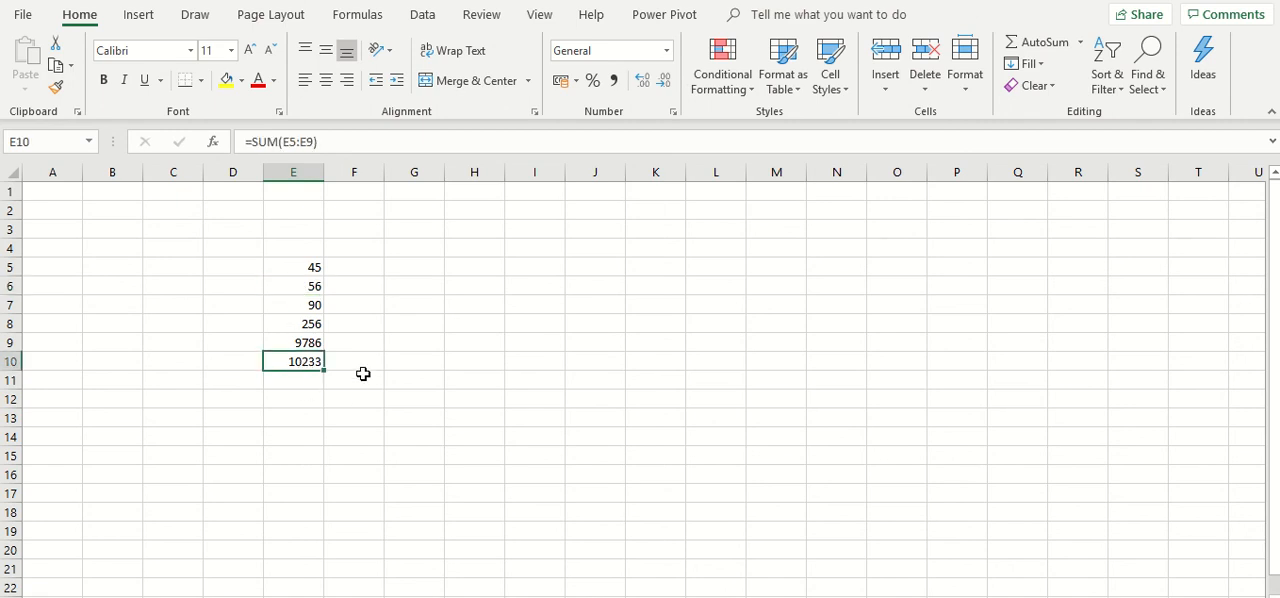
- Enter the numbers 45, 56, 90, 256 and 9786 down column F in cells F5 to F9
left_click(338, 270)
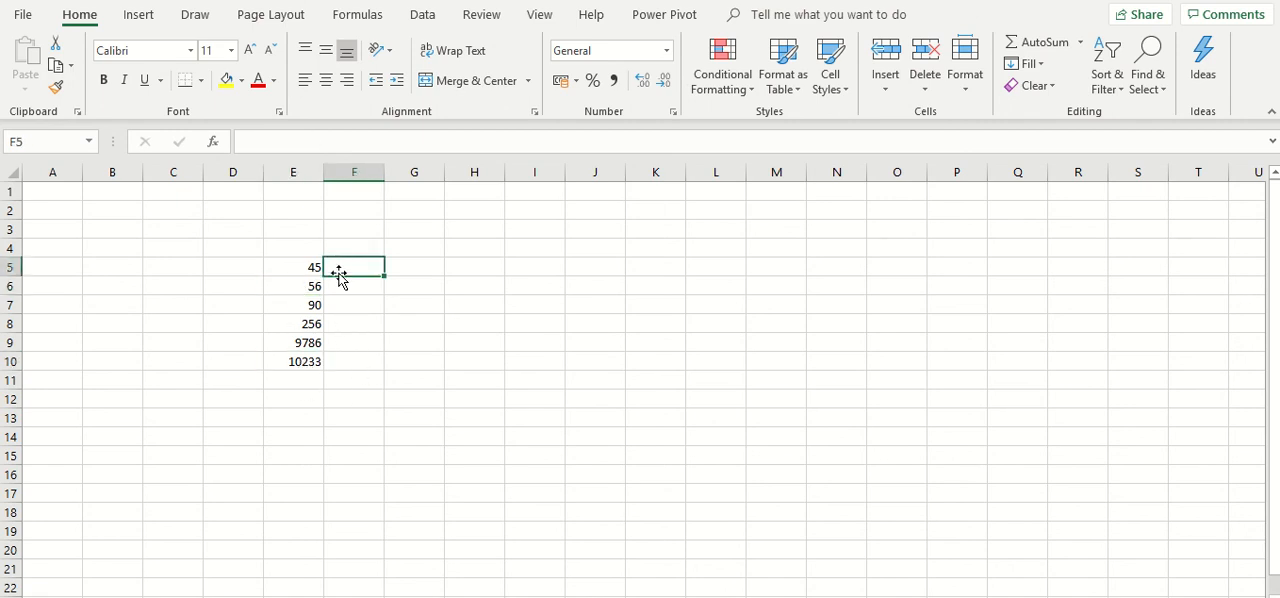
type("4")
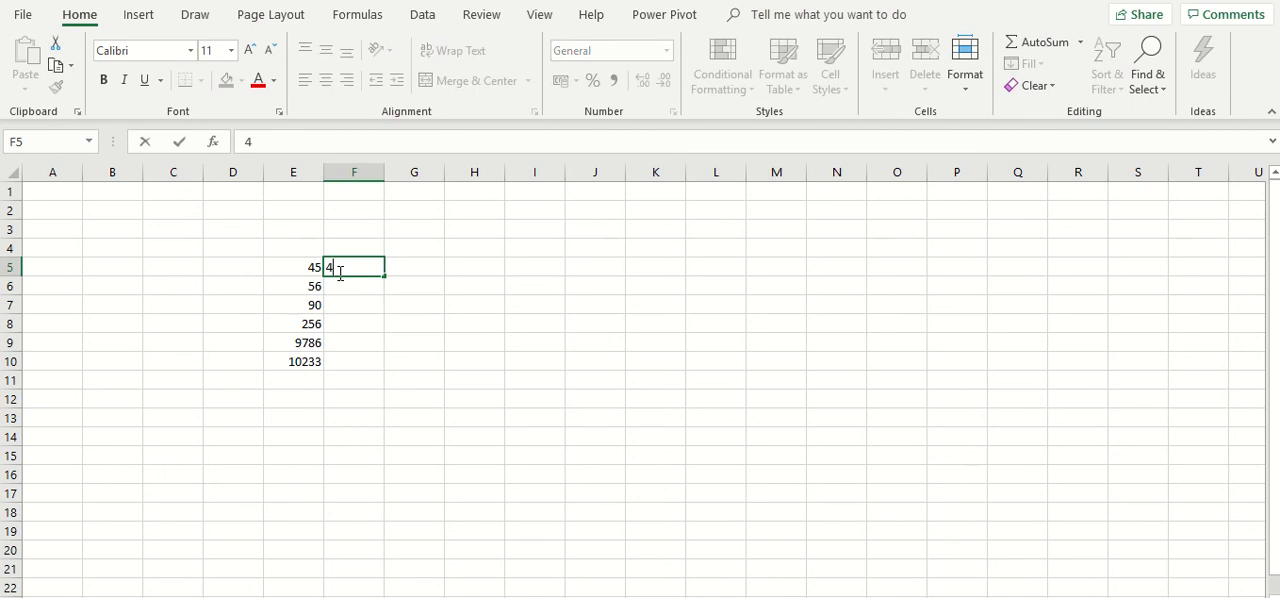
type("5")
key("Return")
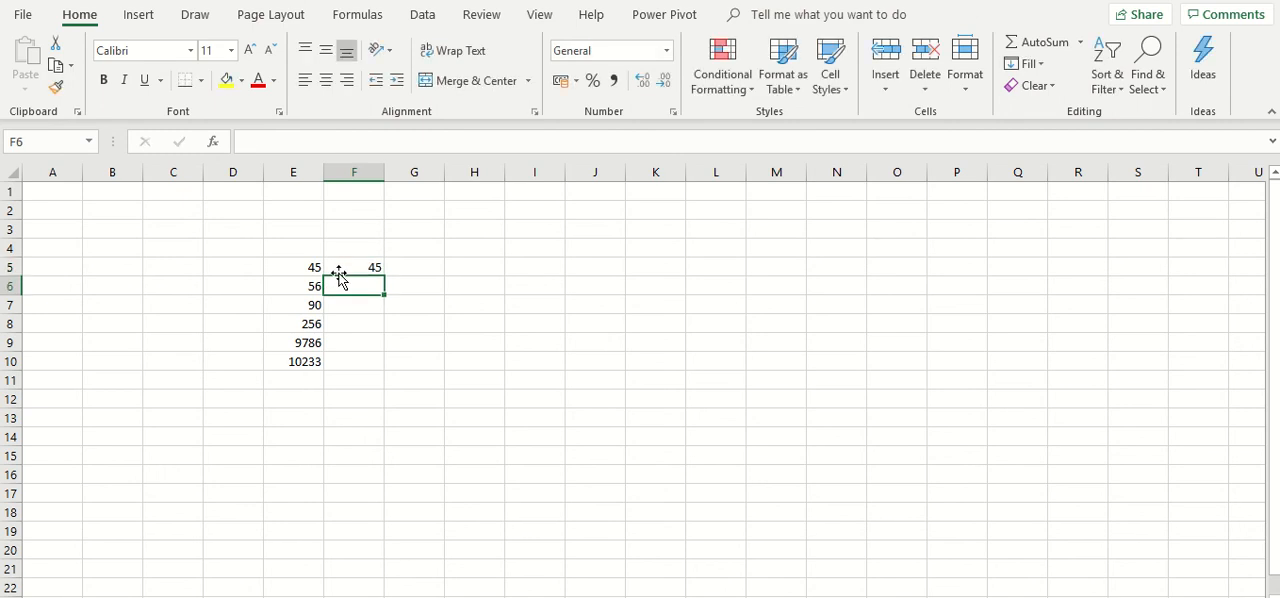
type("56")
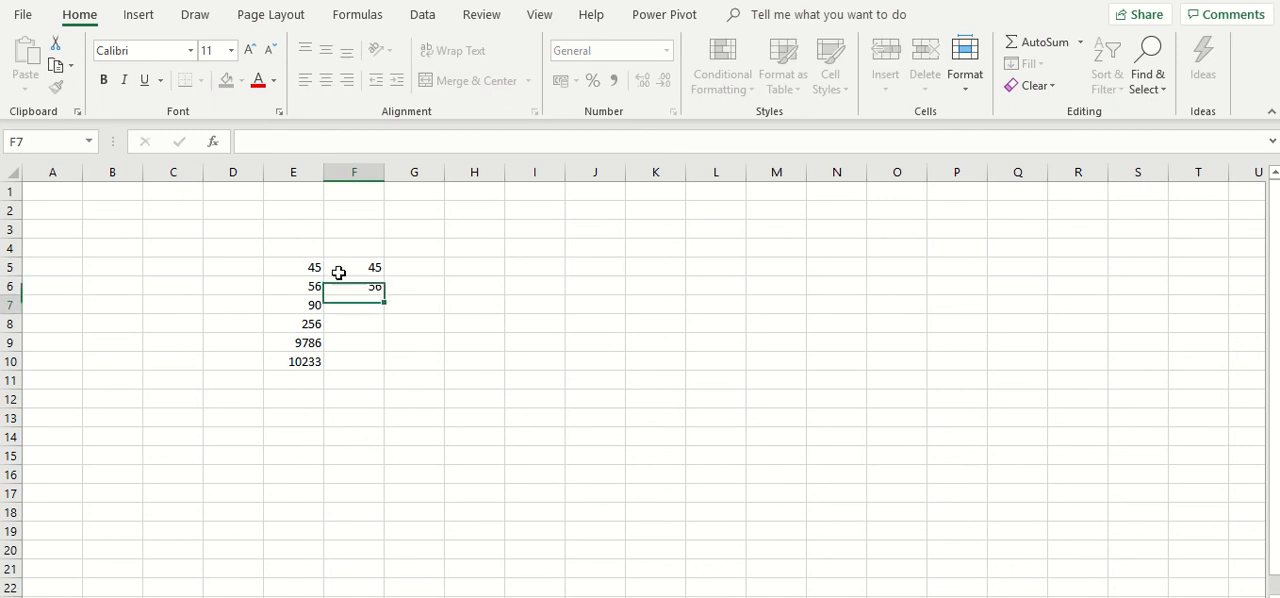
key("Return")
type("90")
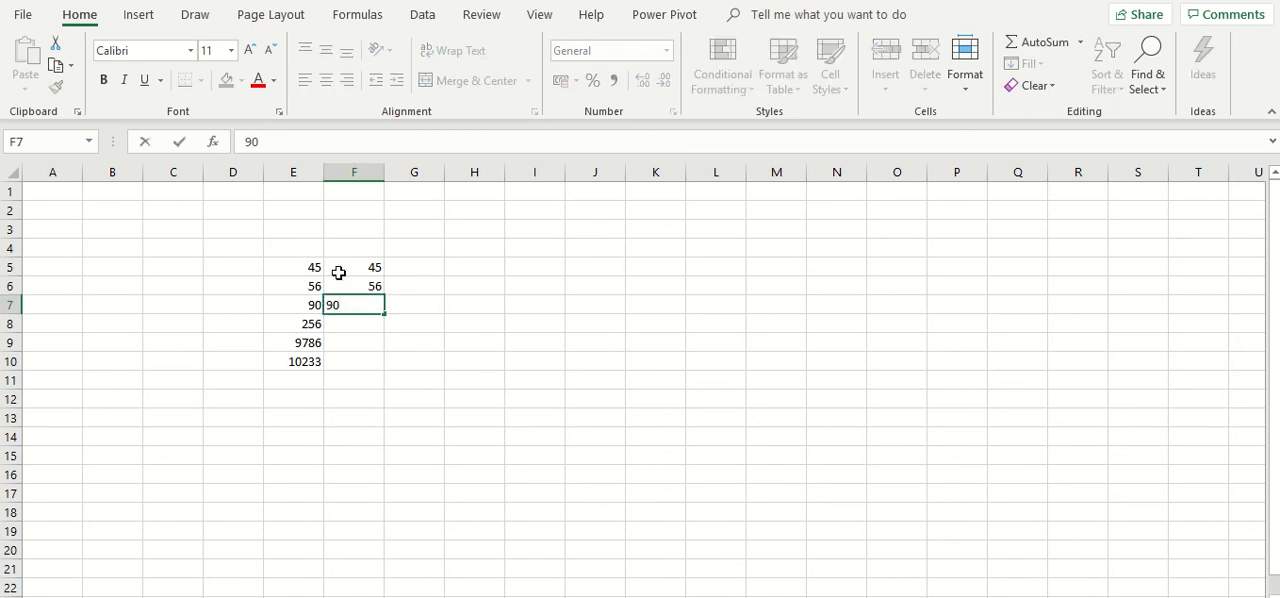
key("Return")
type("256n")
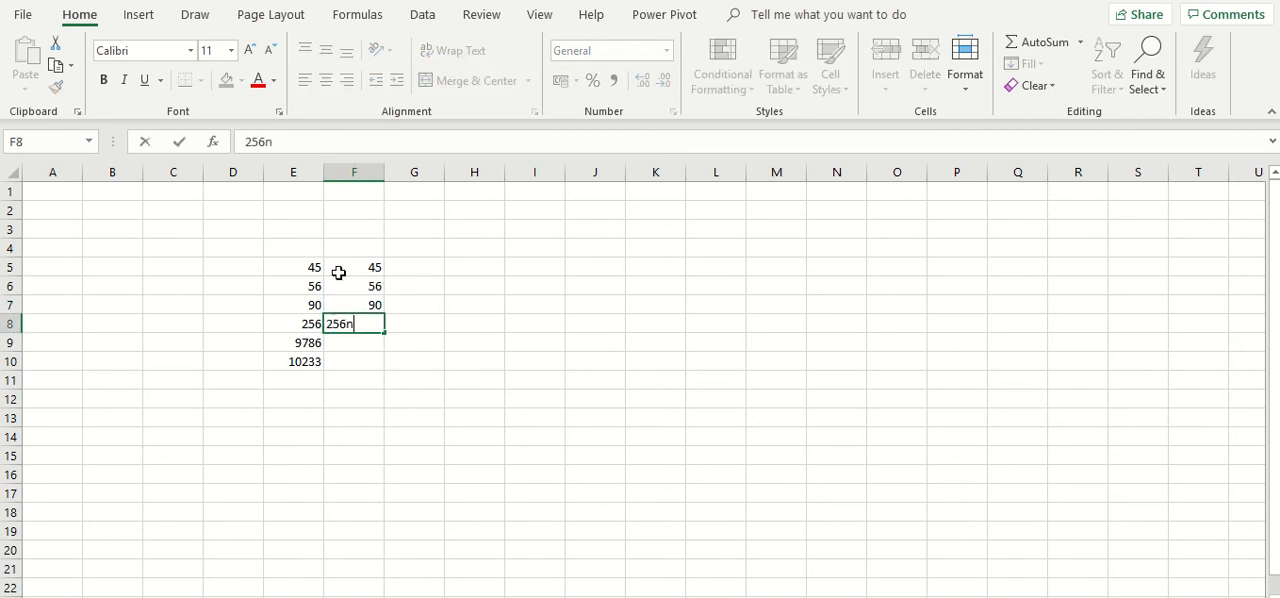
key("Return")
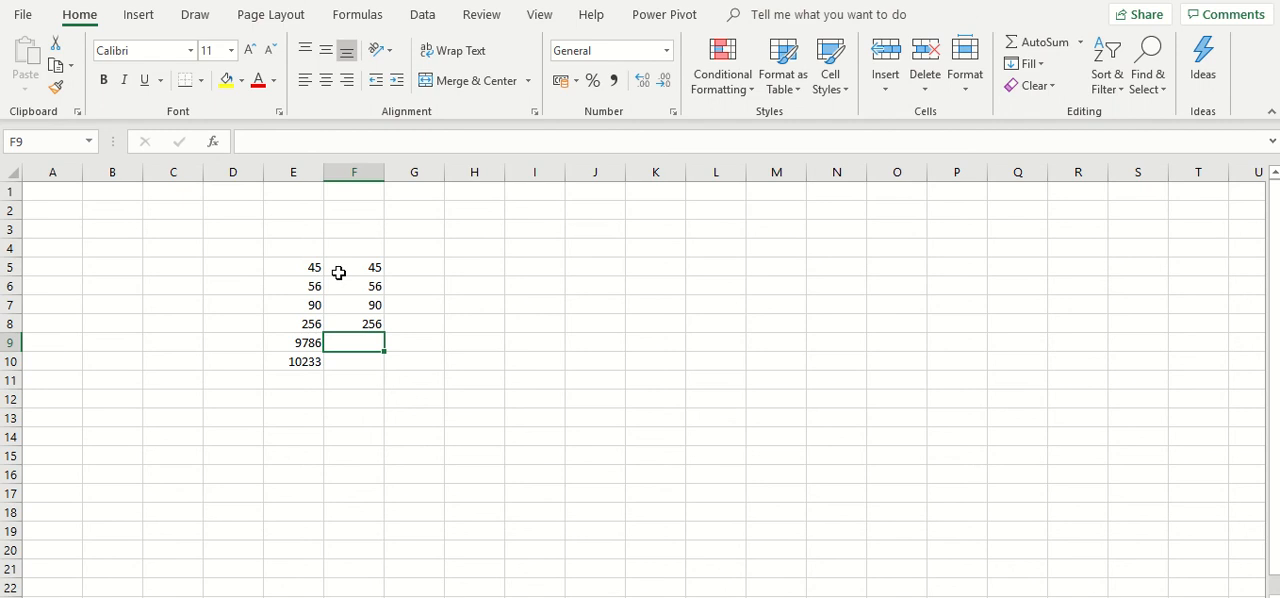
type("9786")
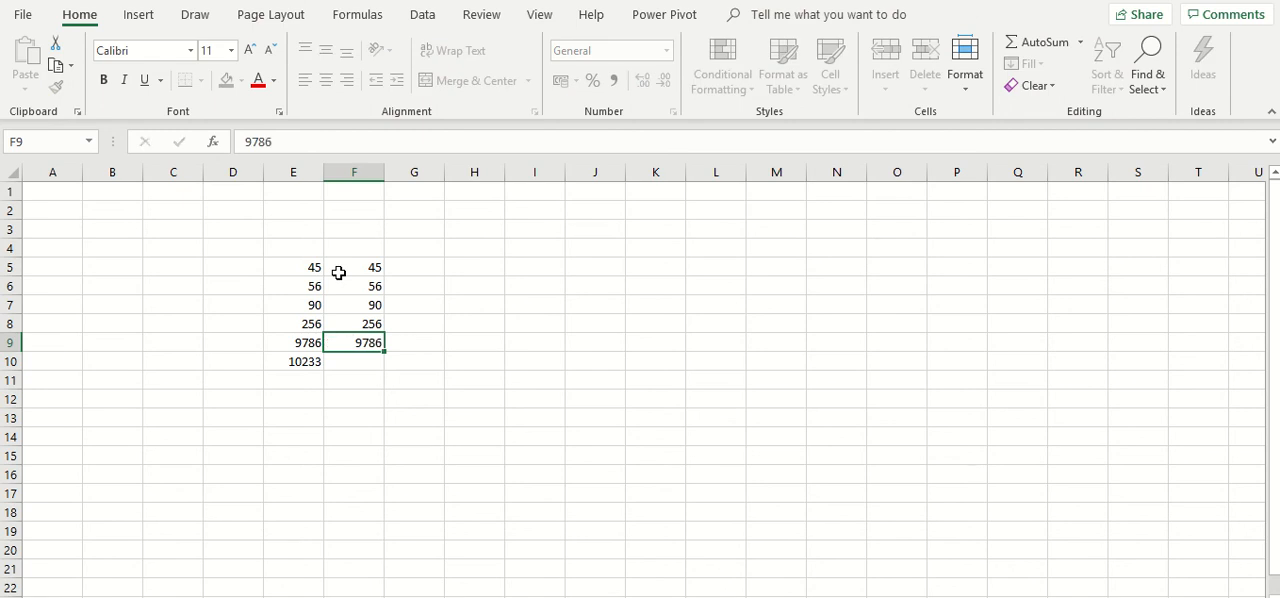
key("Return")
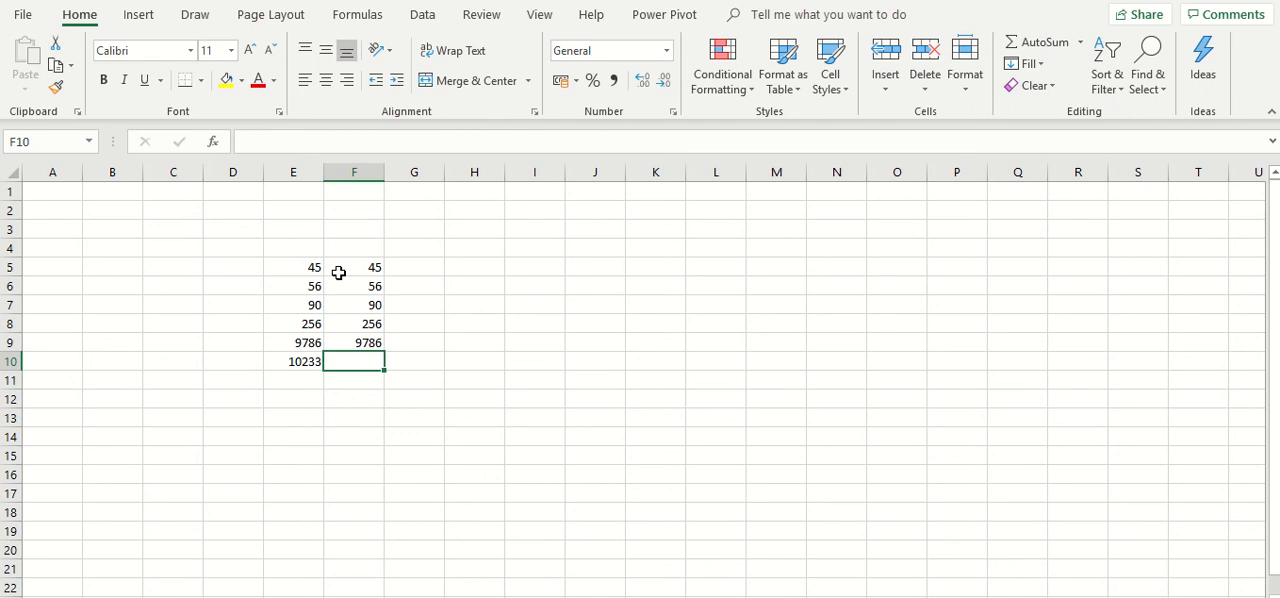
- Enter the formula =SUM(F5:F9) in cell F10 to total the numbers in column F
left_click(349, 272)
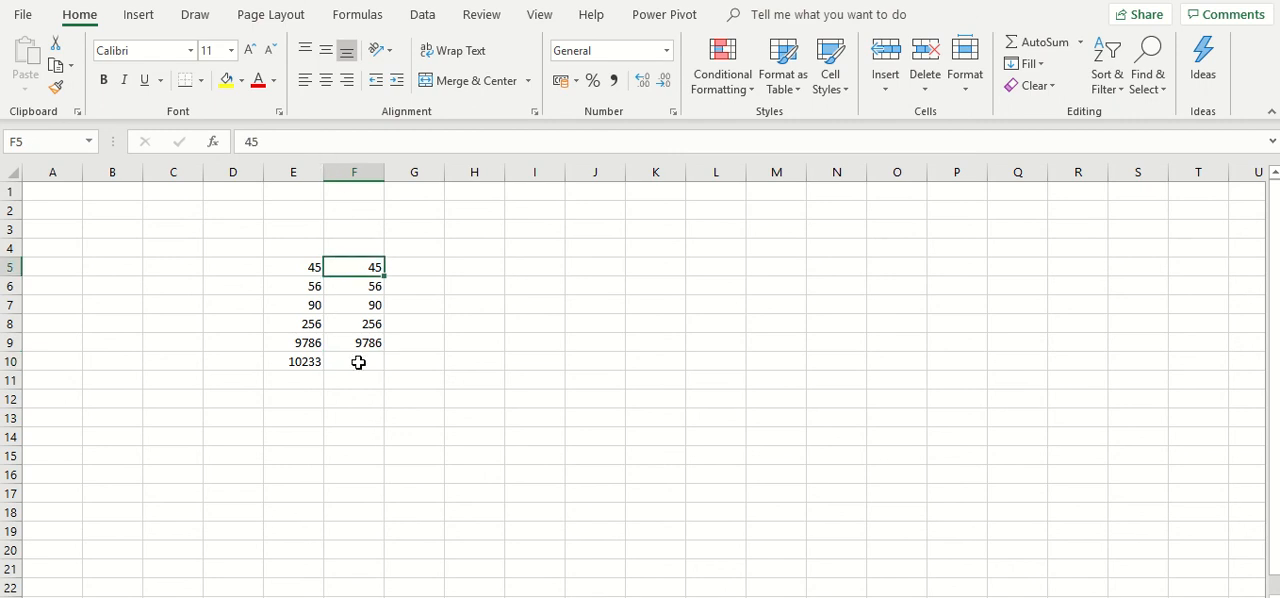
left_click(357, 362)
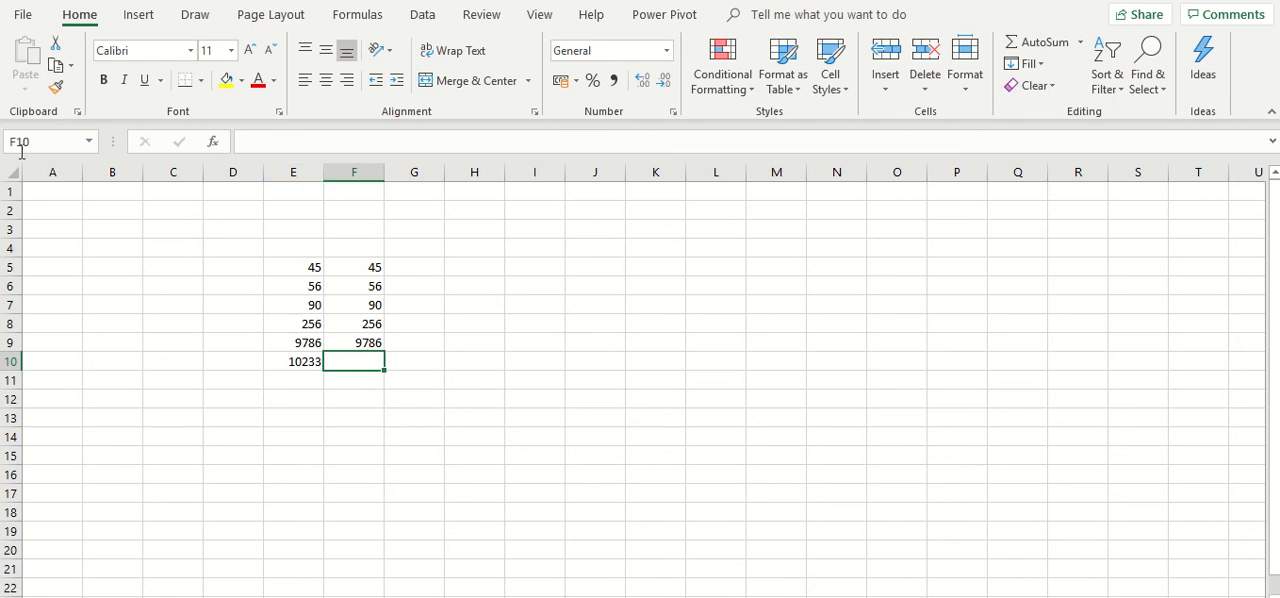
left_click(271, 148)
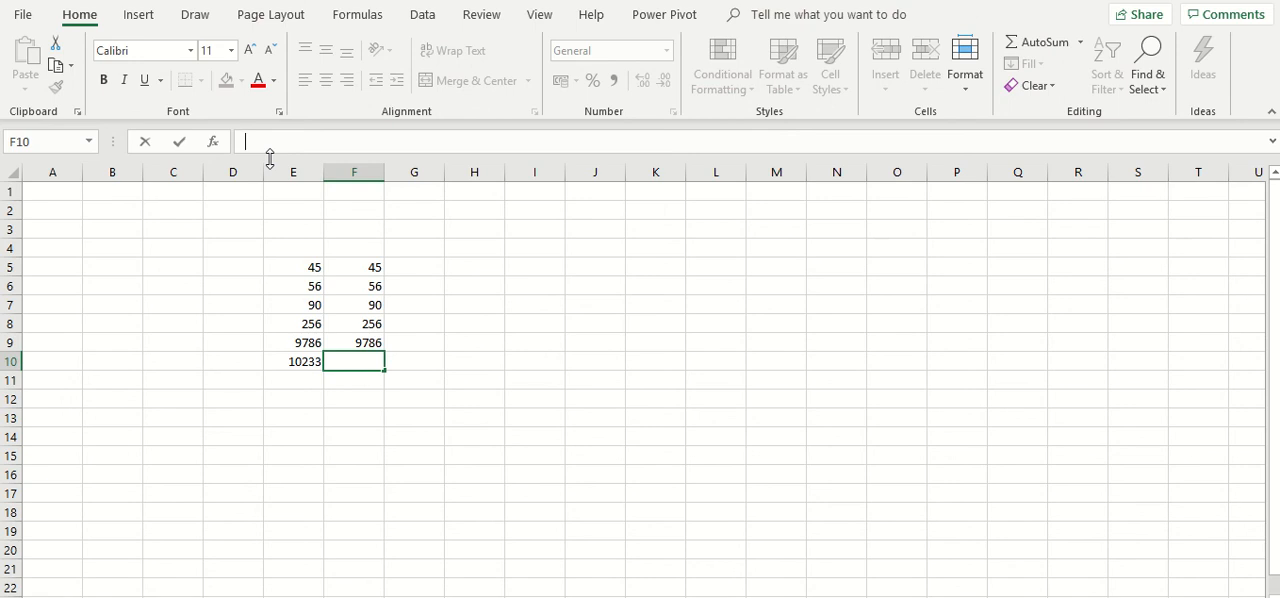
type("=")
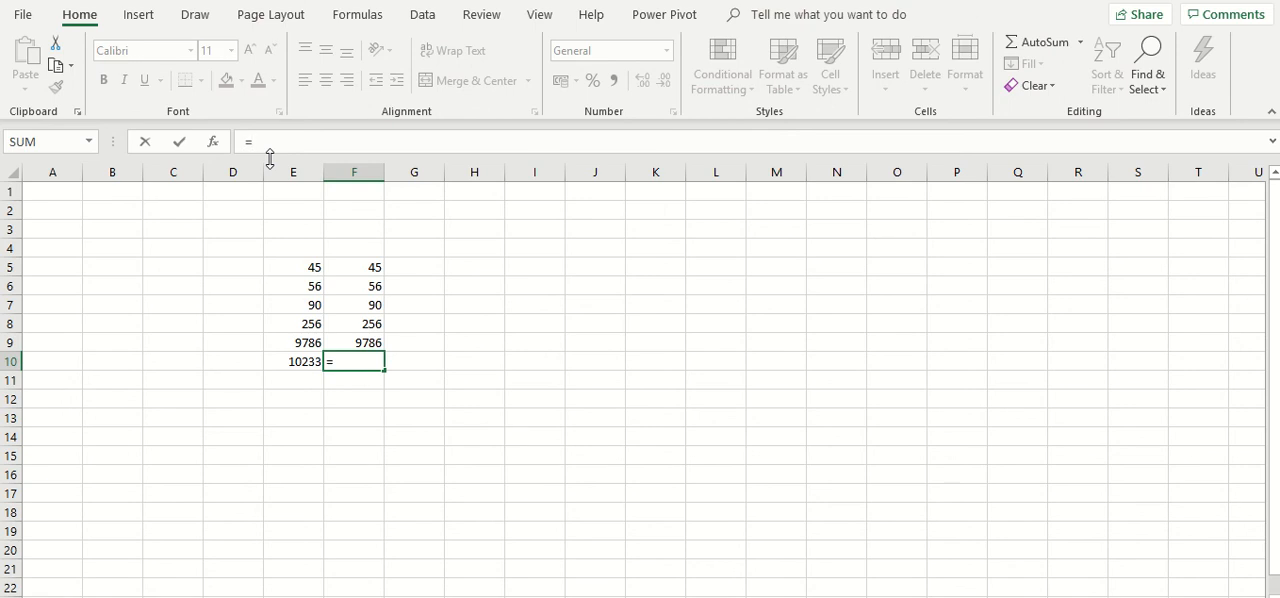
type("SUM")
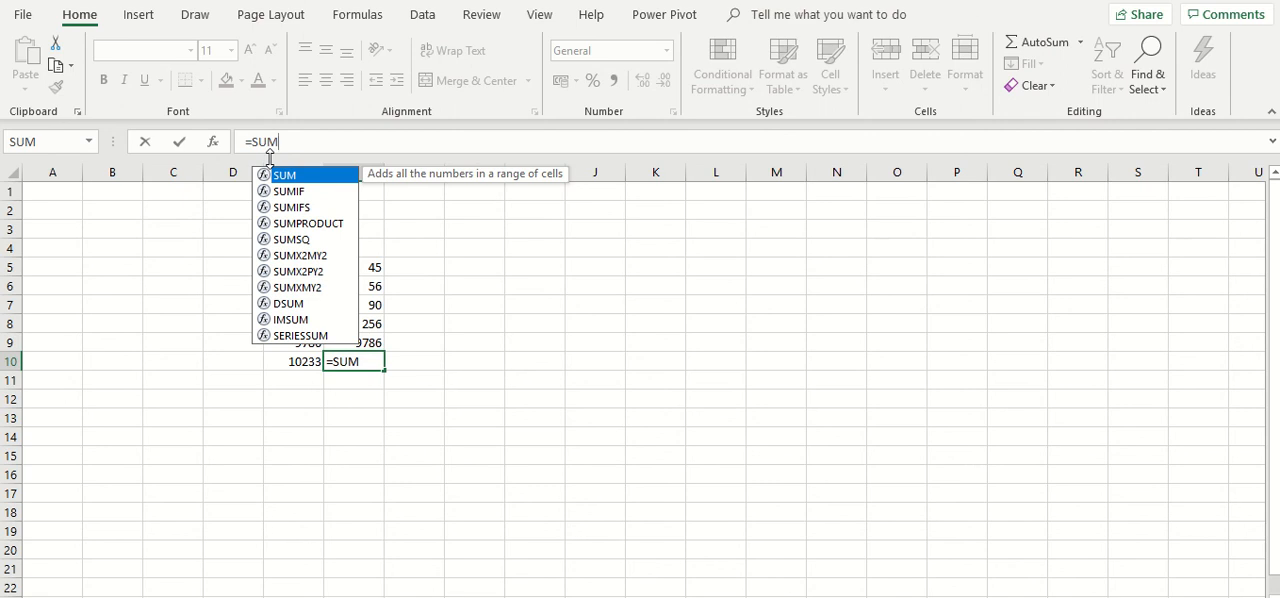
type("(")
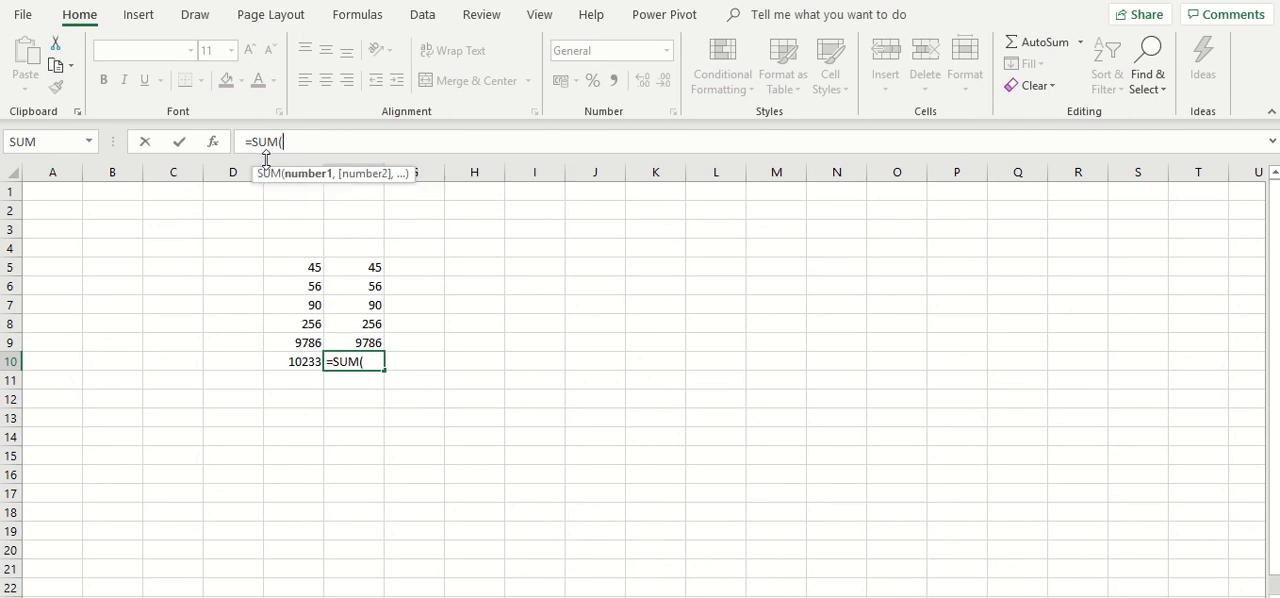
left_click(337, 268)
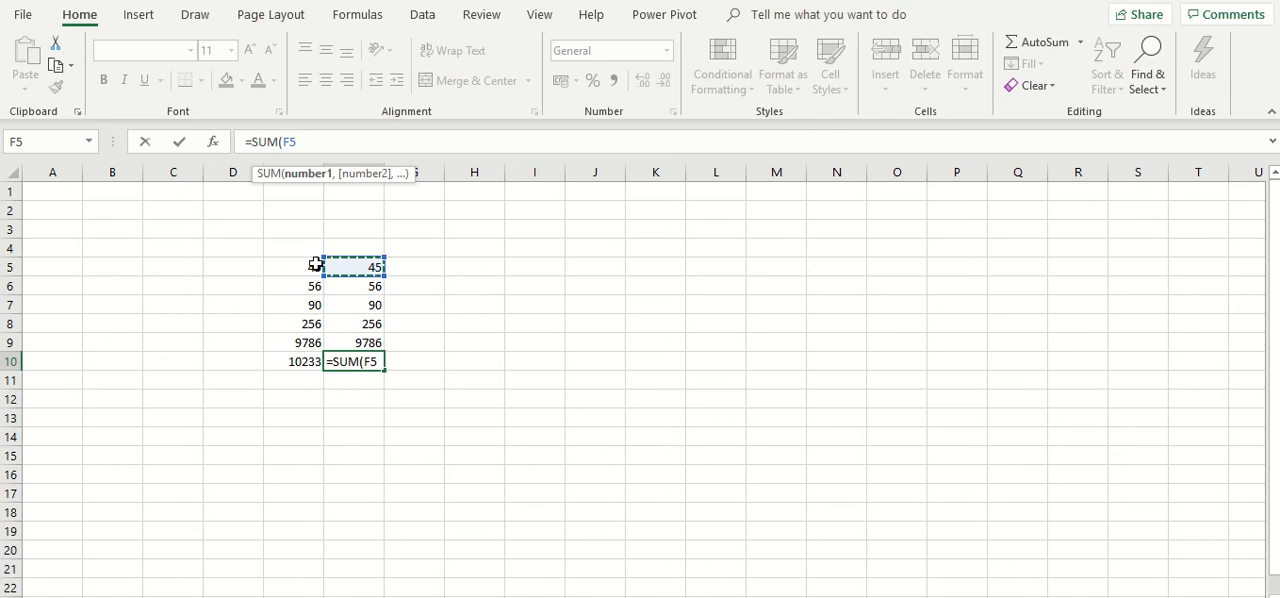
type(":F5")
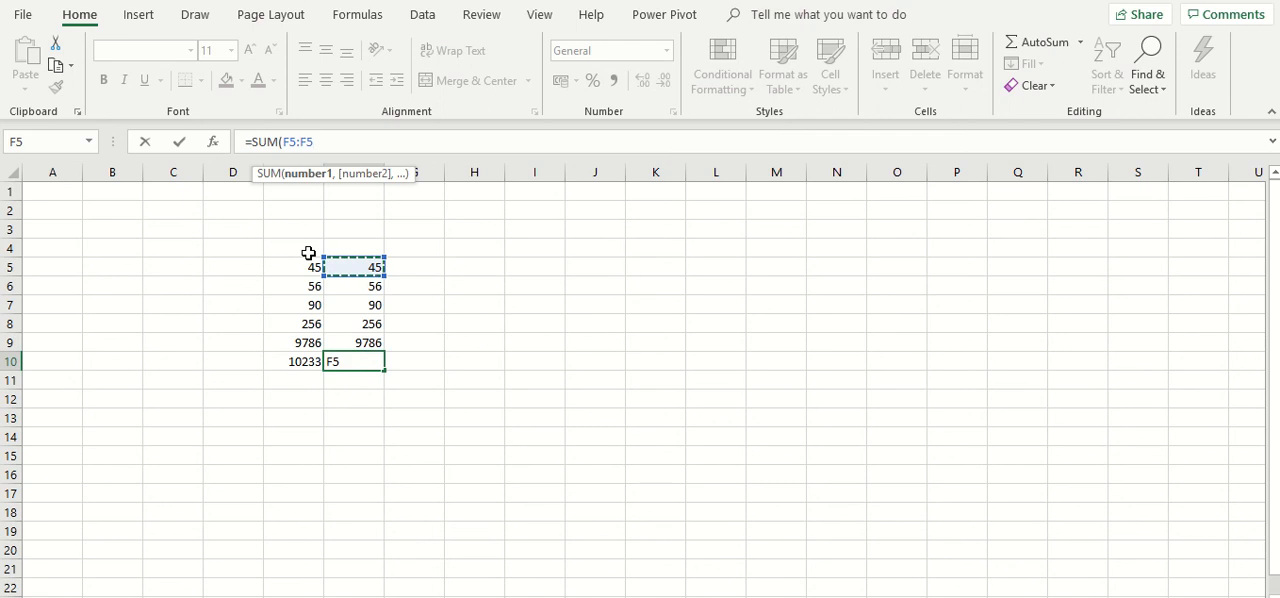
key("BackSpace")
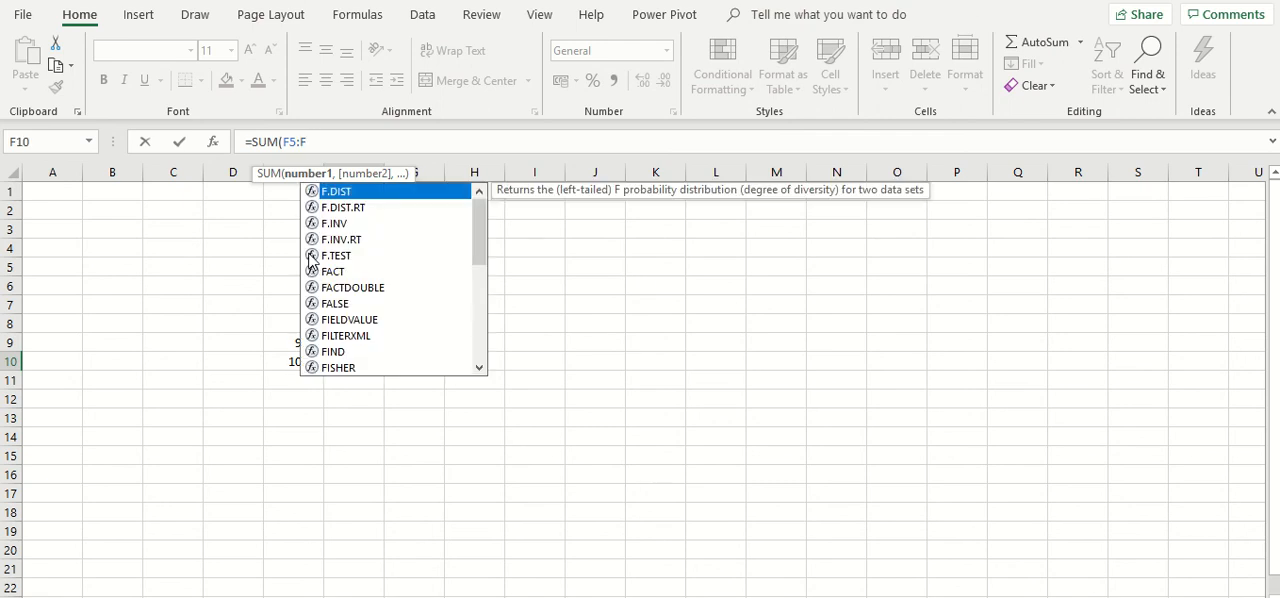
key("BackSpace")
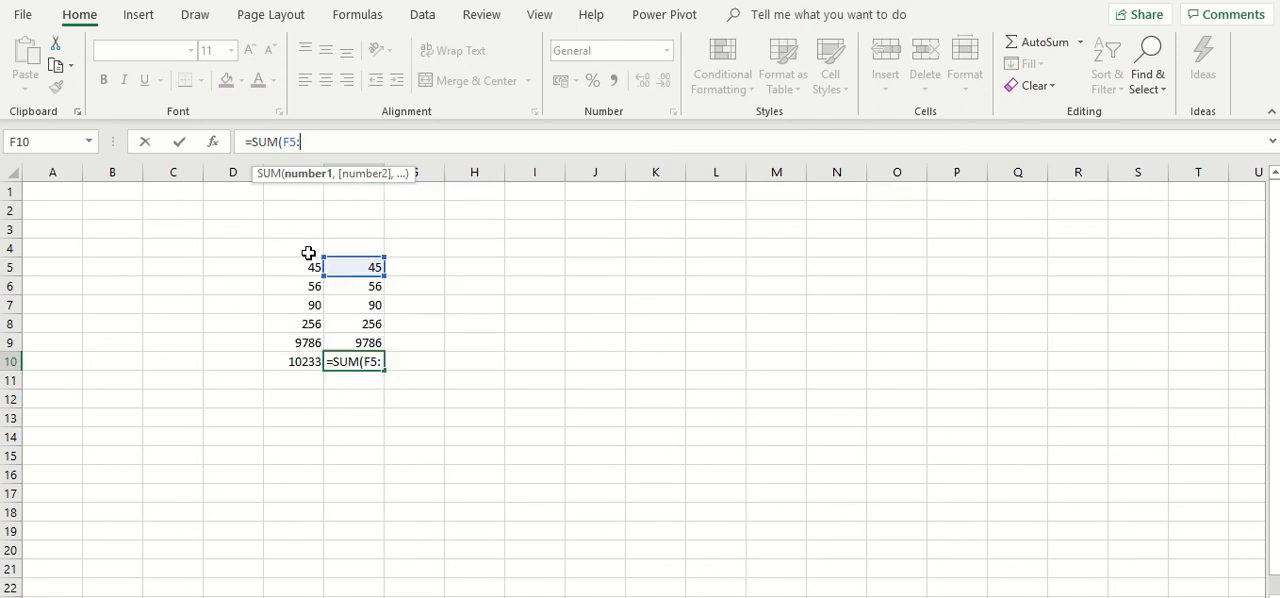
left_click(346, 343)
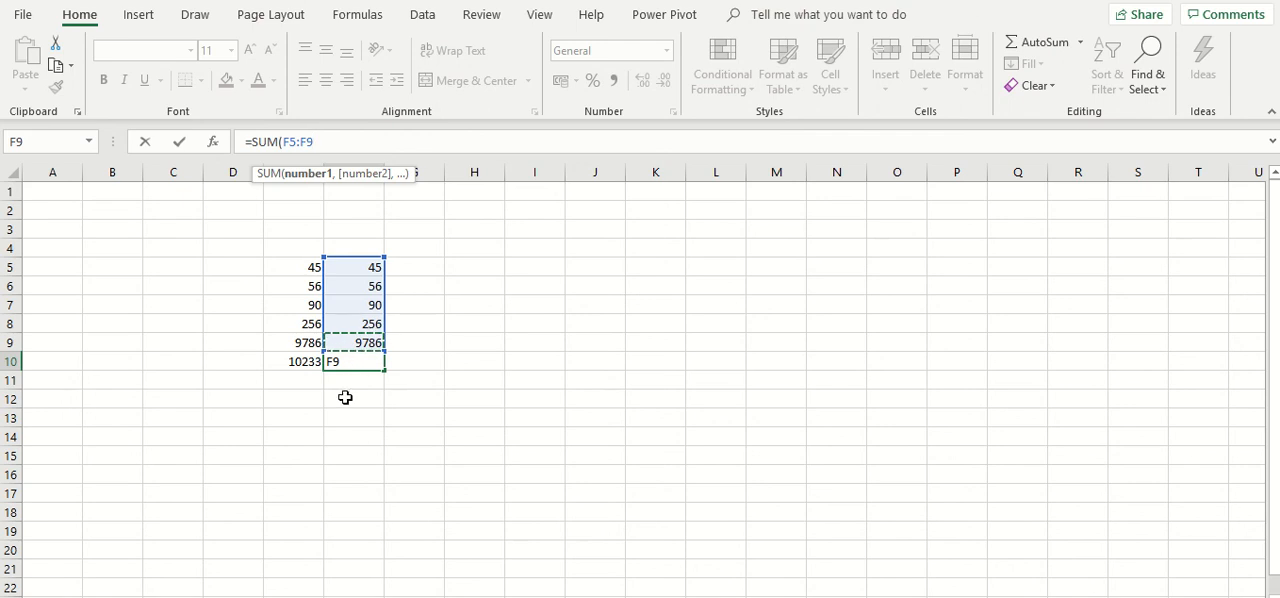
type(")")
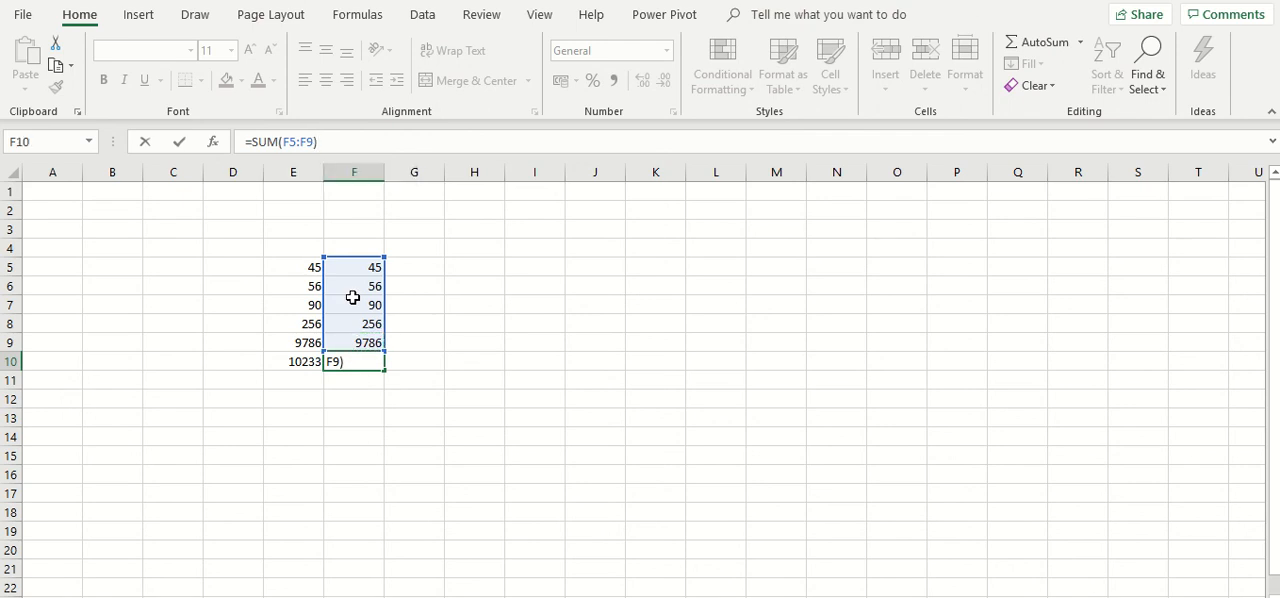
key("Return")
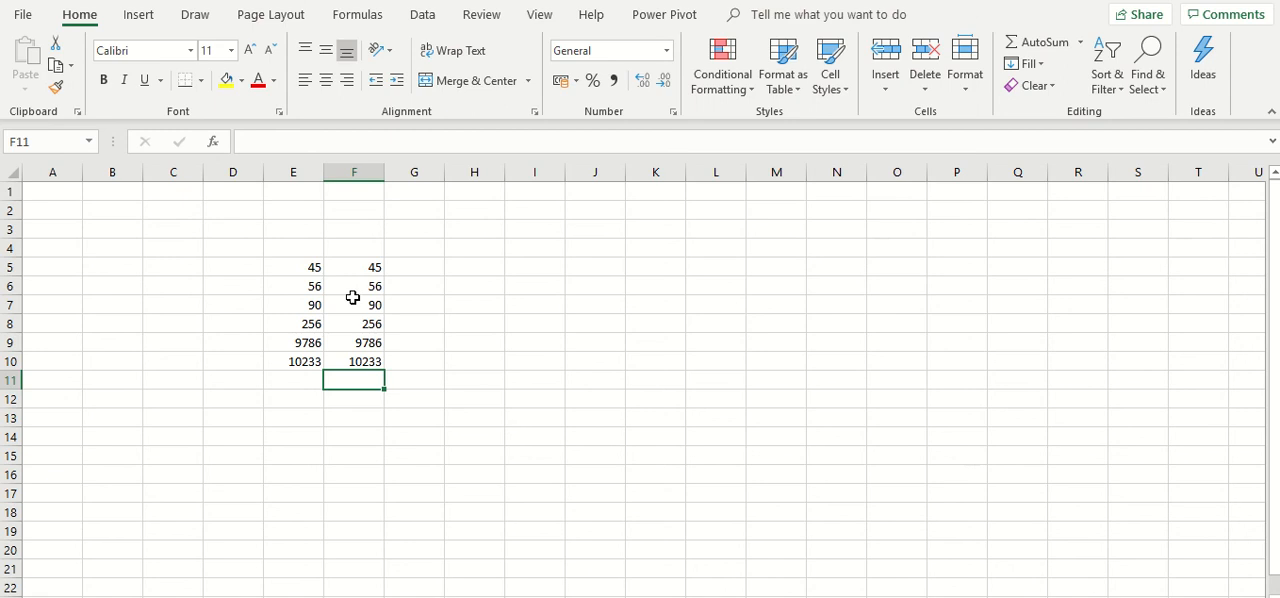
- Compare the sum formulas and totals in cells E10 and F10
left_click(333, 360)
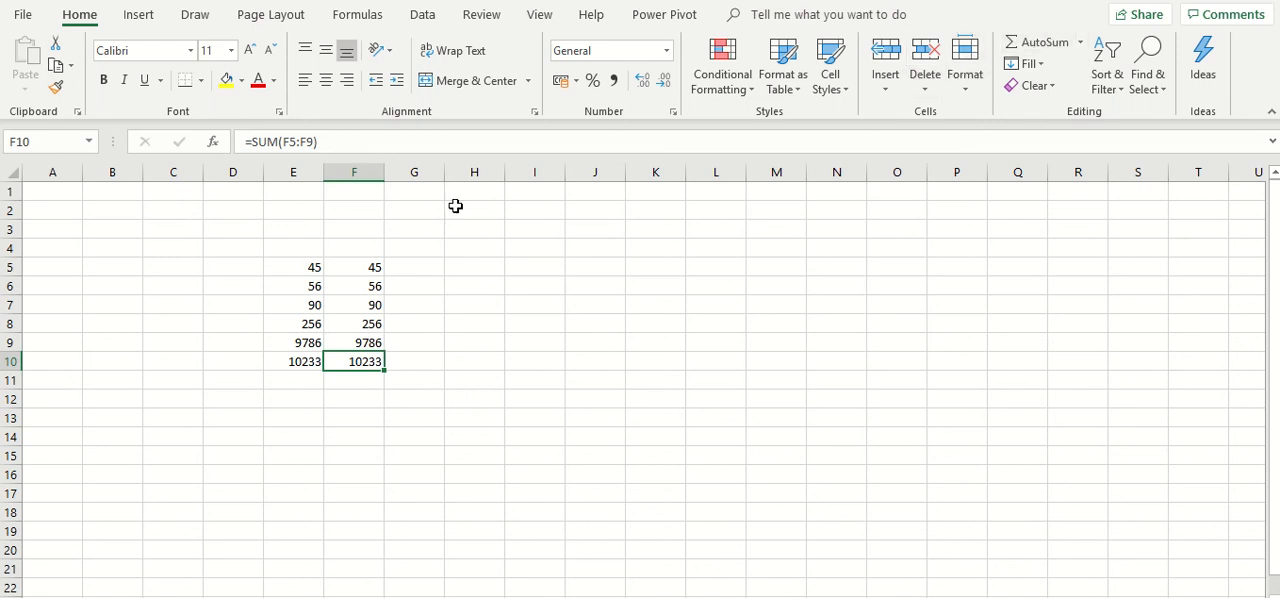
left_click_drag(300, 269, 311, 344)
left_click(309, 362)
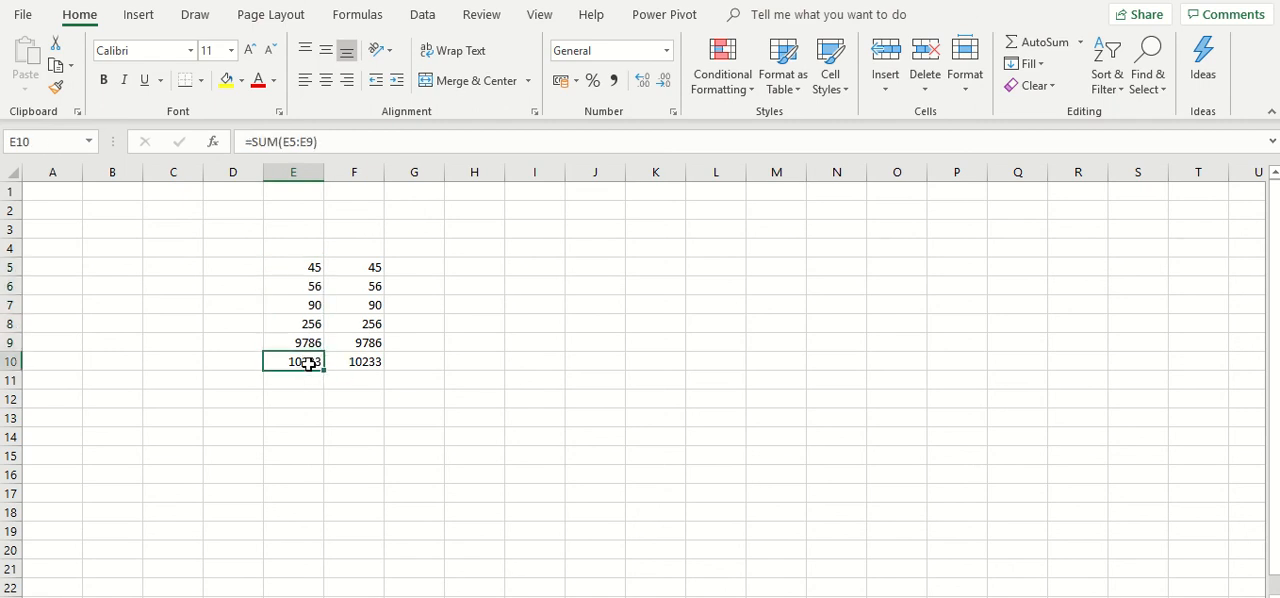
left_click(354, 363)
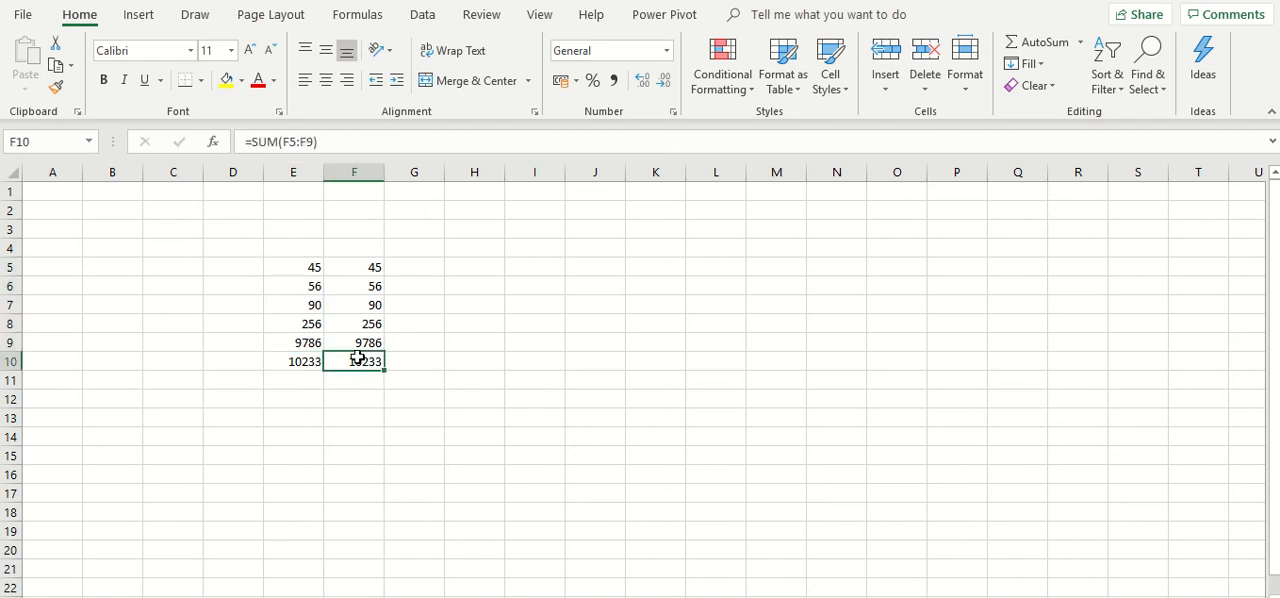
- Label the column F numbers with the heading "second method" in cell F3
left_click(330, 228)
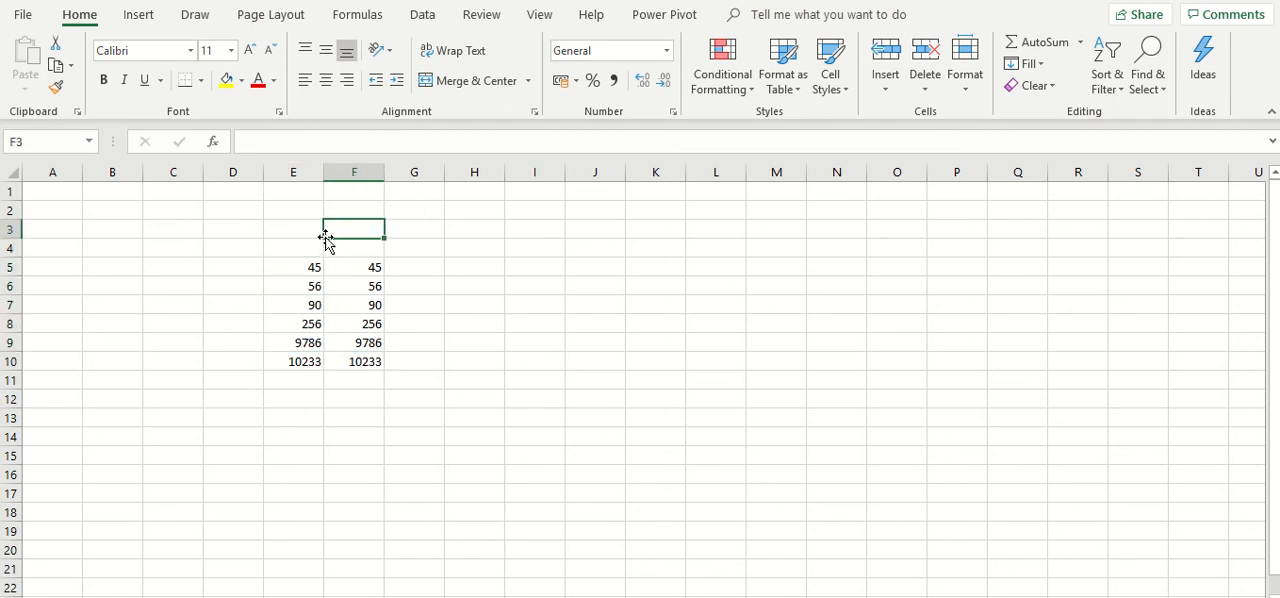
type("sec")
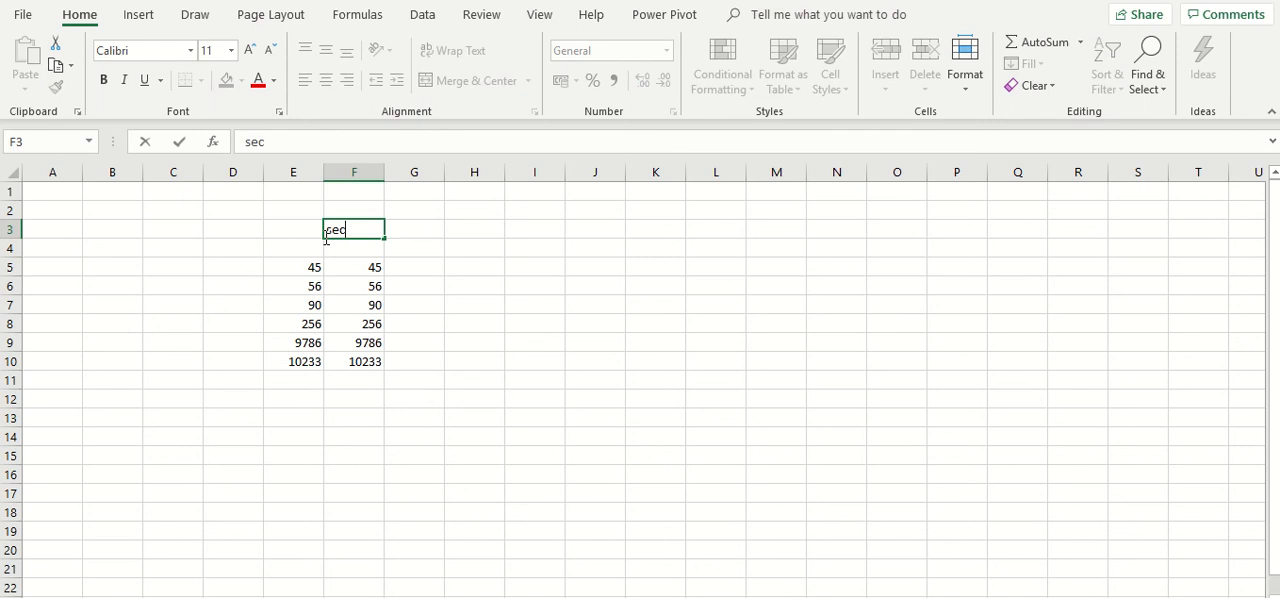
type("ond method")
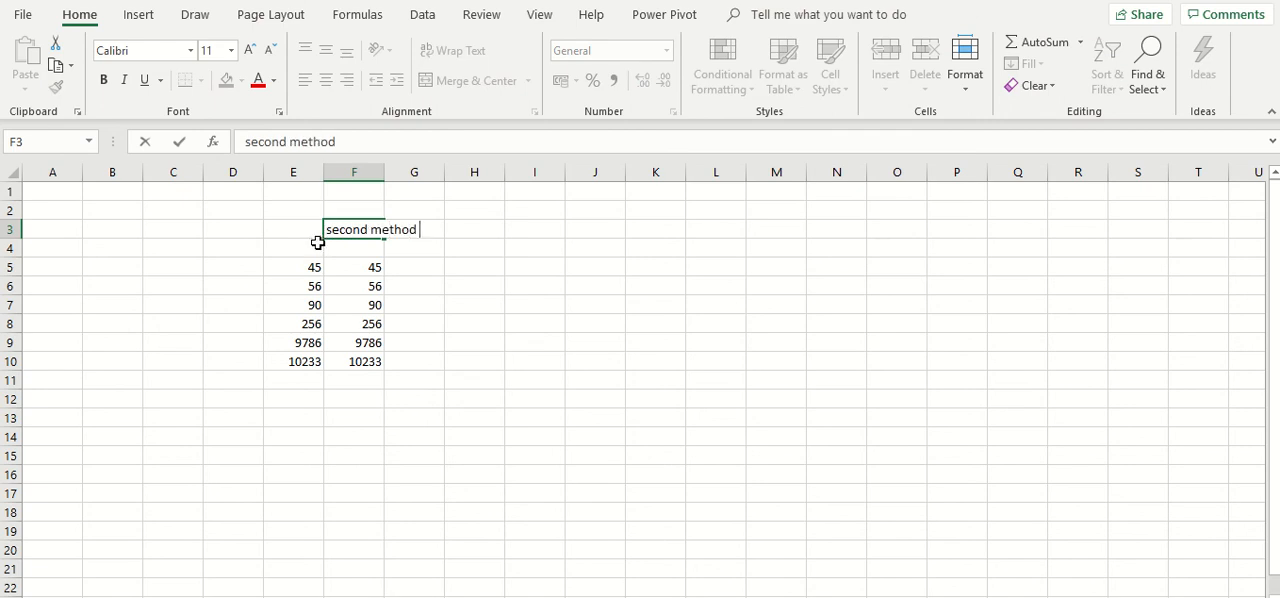
left_click(494, 6)
- Label the column E numbers with the heading "first" in cell E3
left_click(295, 231)
type("fi4rst")
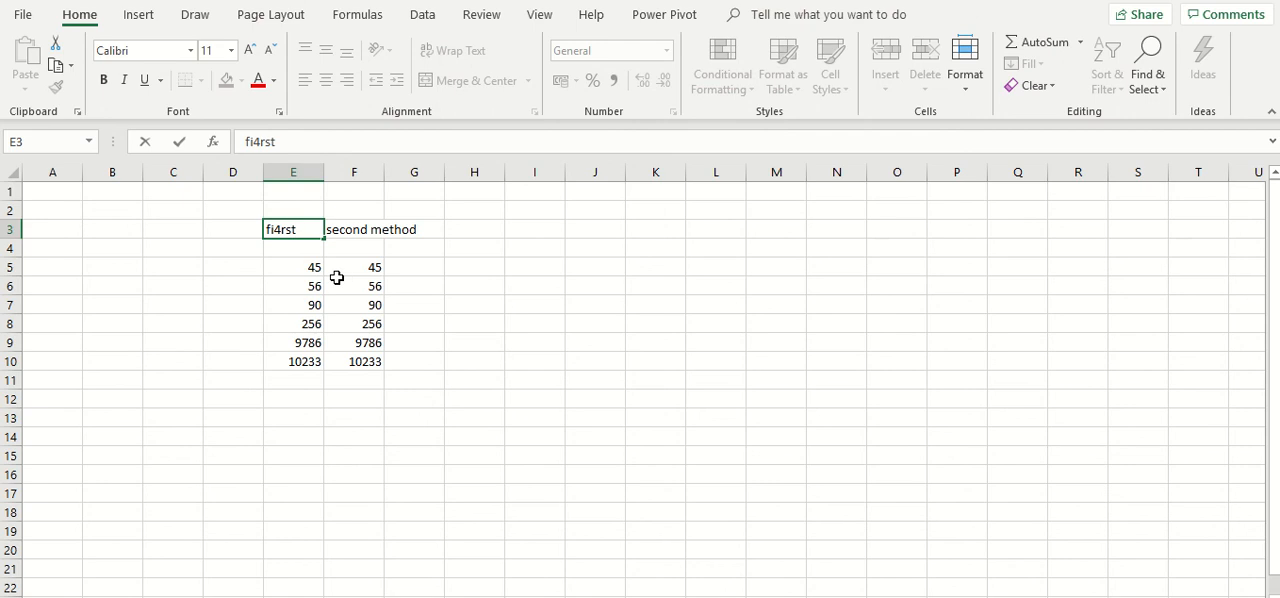
key("Left")
key("Left")
key("Right")
key("Right")
key("BackSpace")
left_click(337, 281)
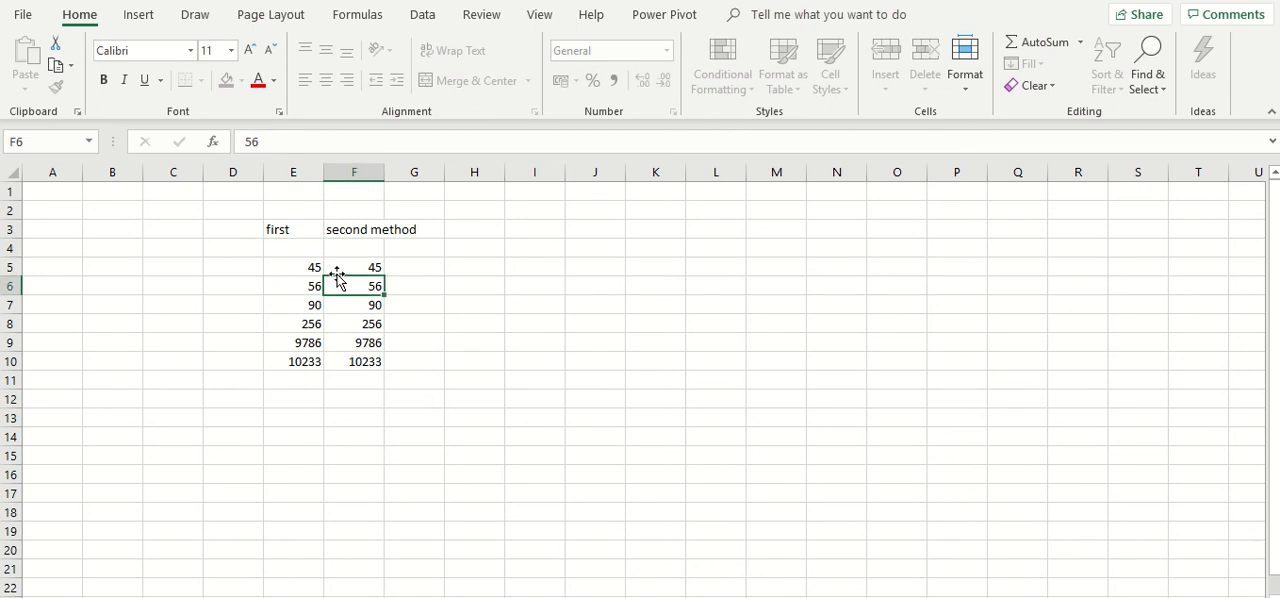
left_click(346, 265)
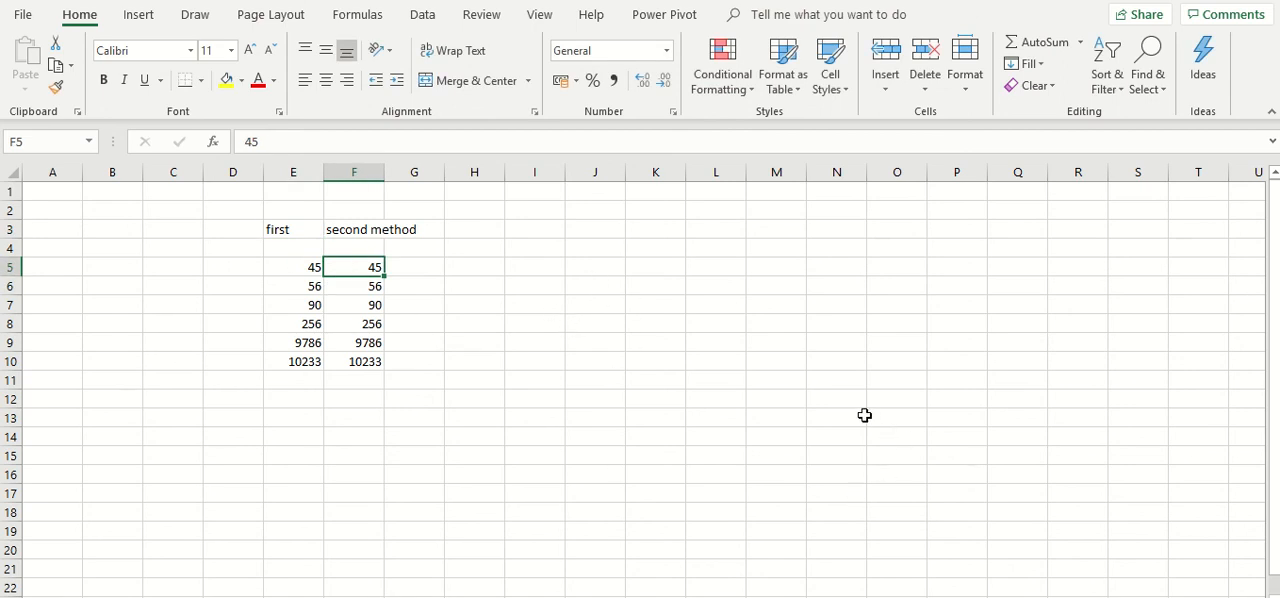
left_click_drag(343, 263, 354, 360)
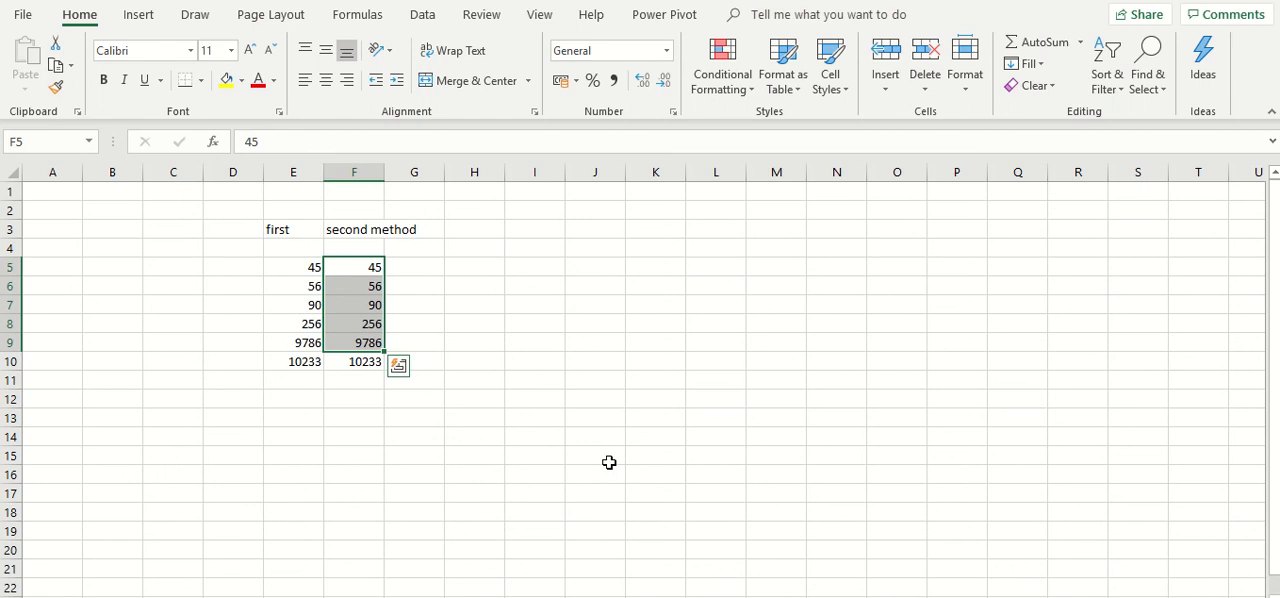
- Begin a SUM formula in cell N14, up to the function's opening bracket
left_click(833, 433)
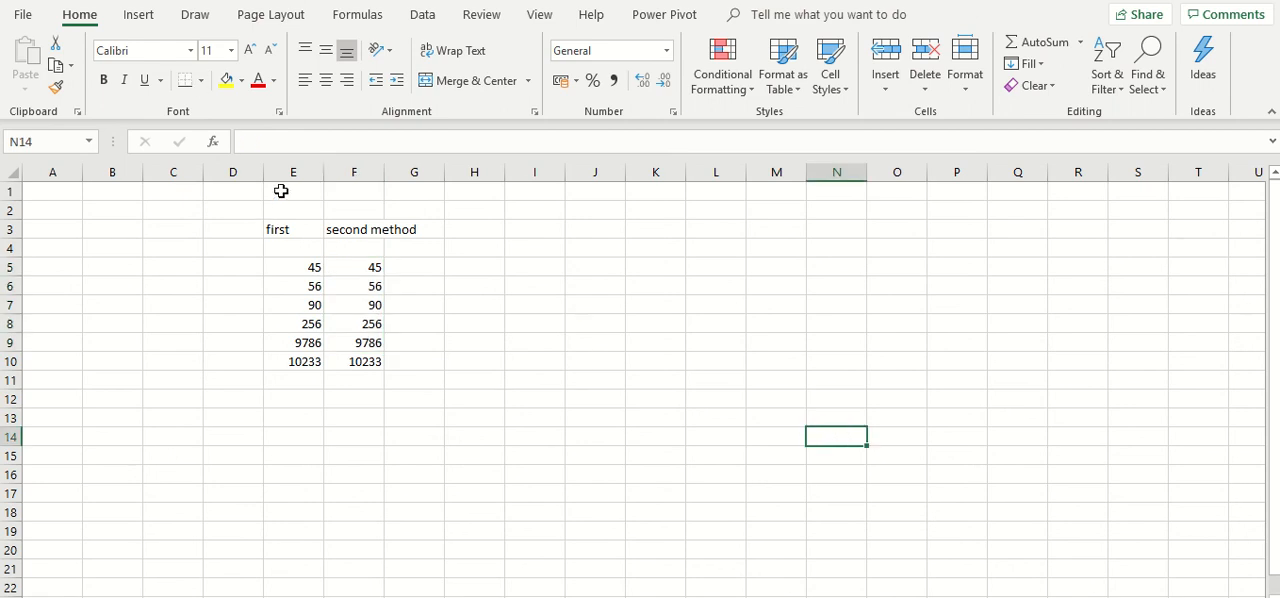
left_click(270, 150)
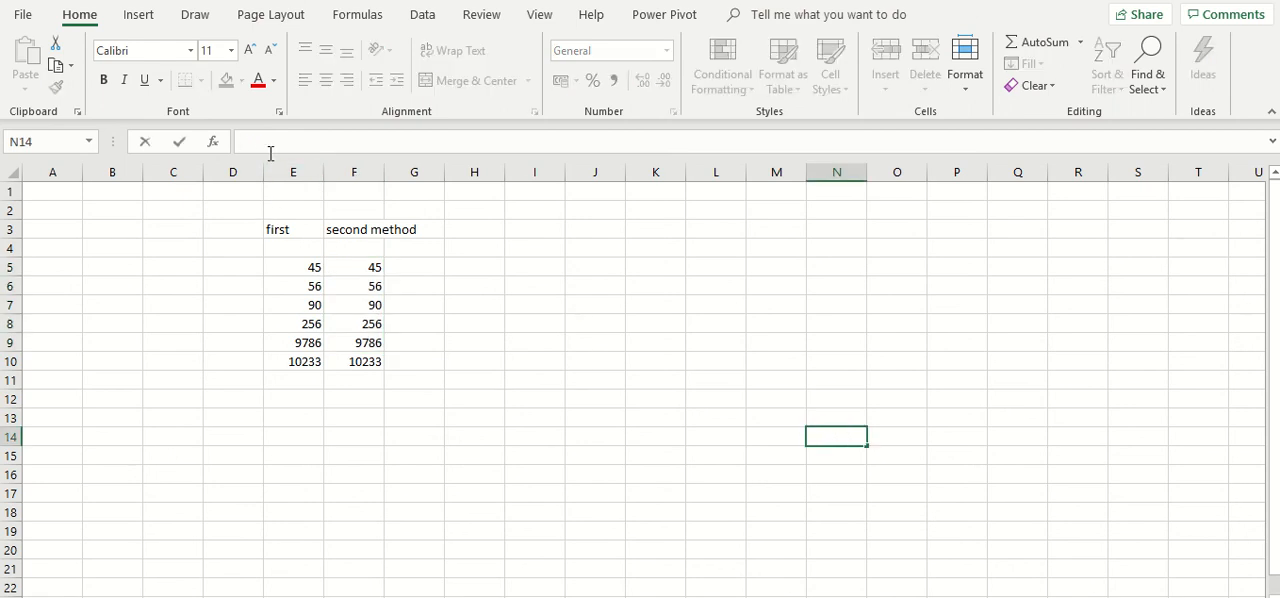
type("=")
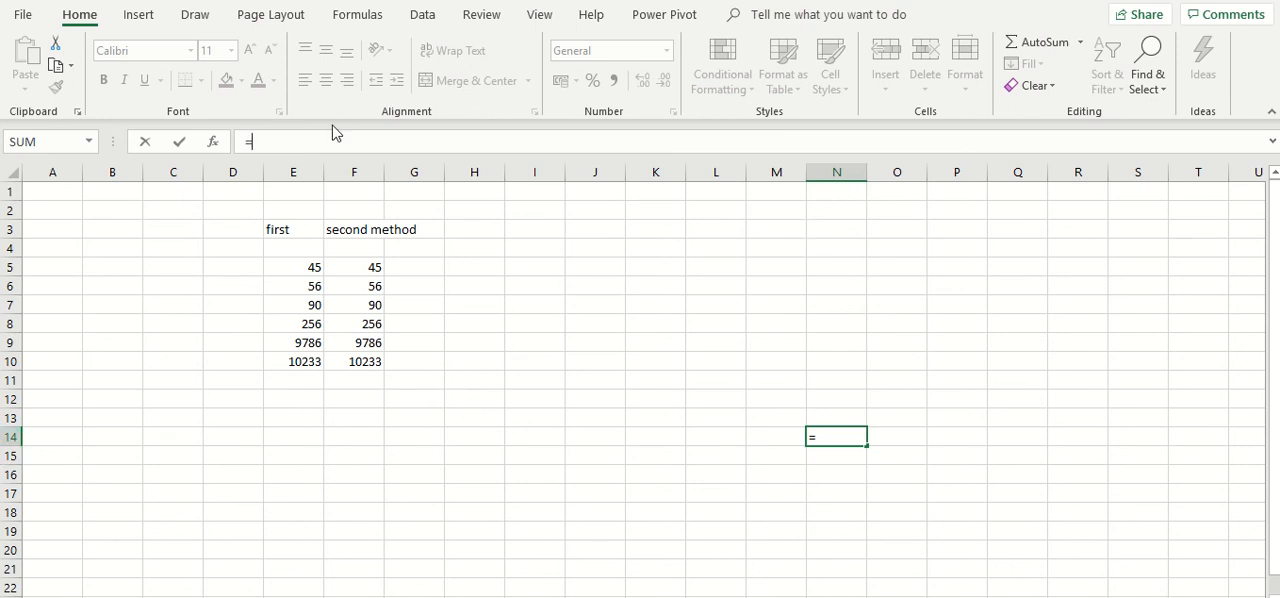
type("SUM")
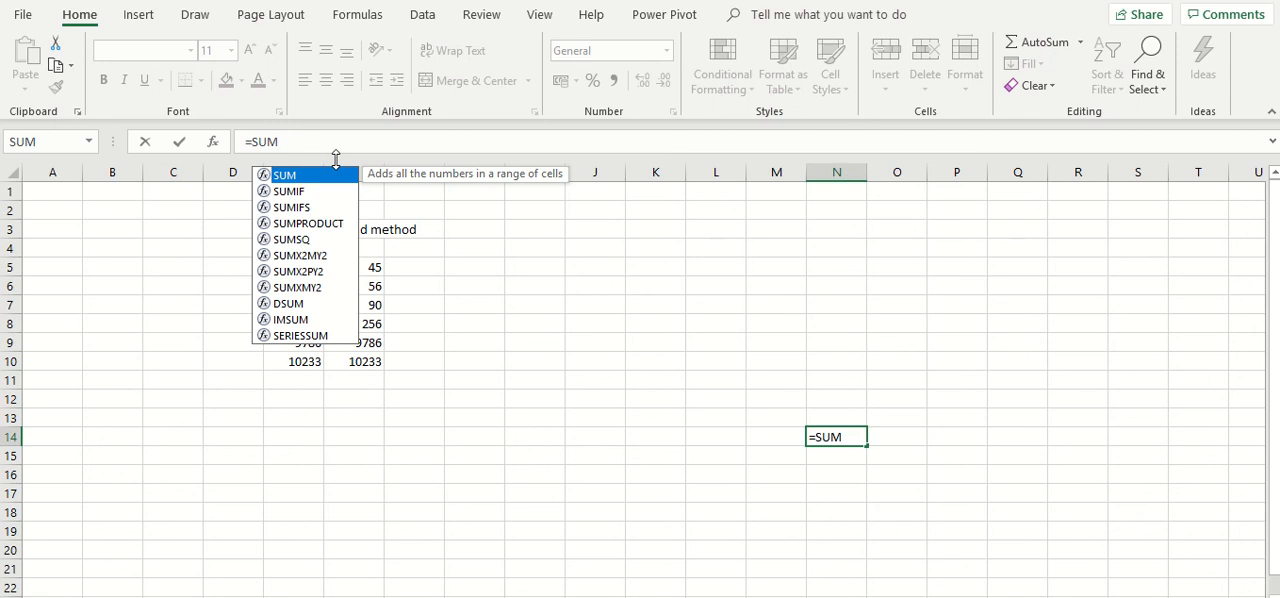
right_click(271, 141)
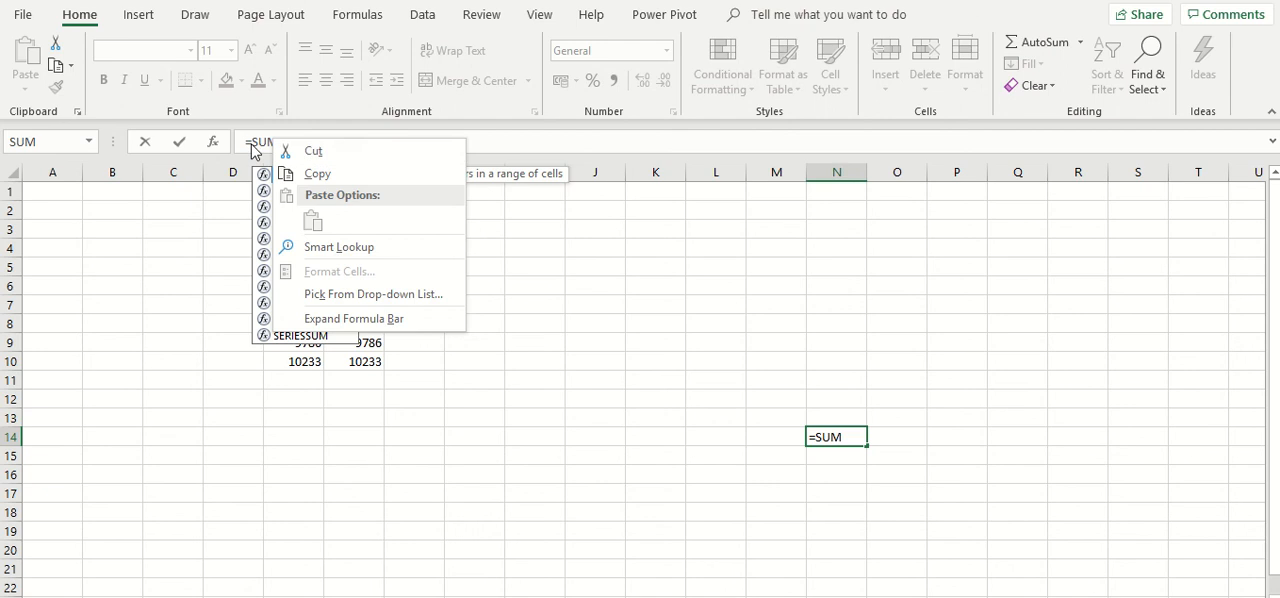
key("Escape")
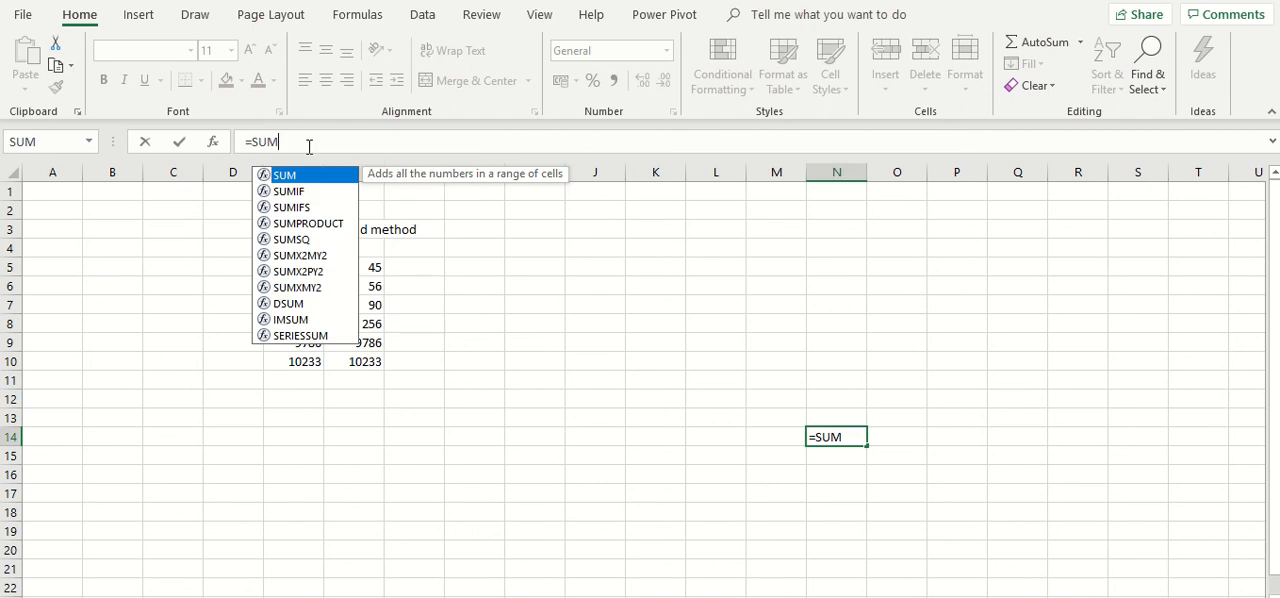
key("Up")
type("(")
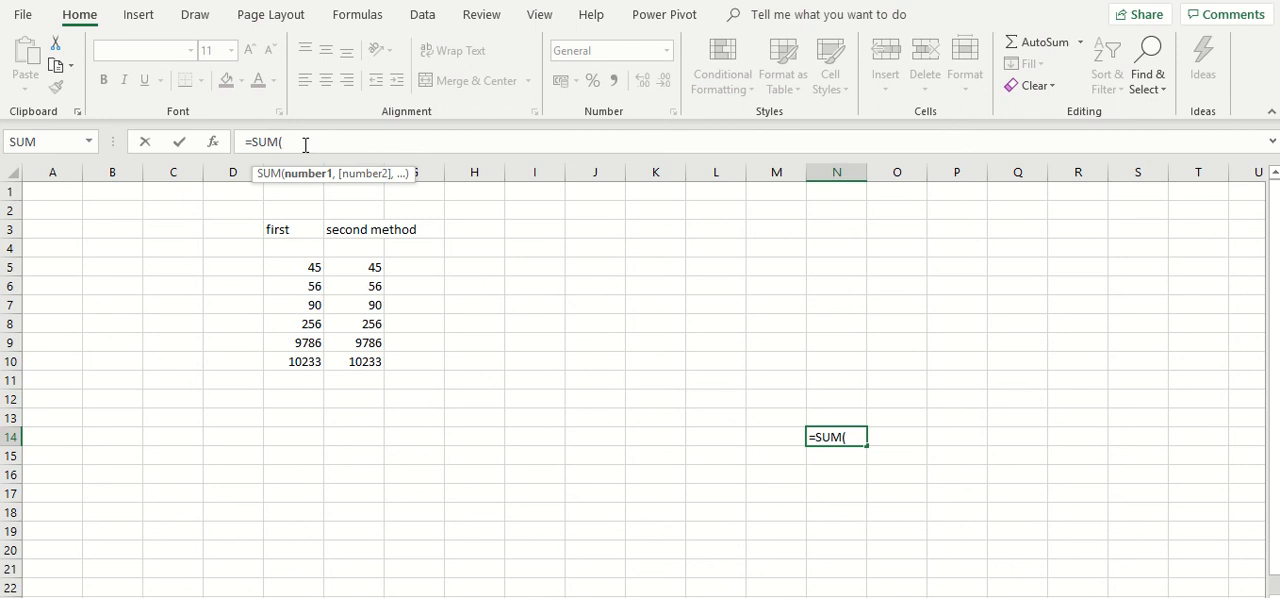
key("Left")
- Complete the SUM formula in cell N14 with the range F5:F9 and enter it
left_click(367, 267)
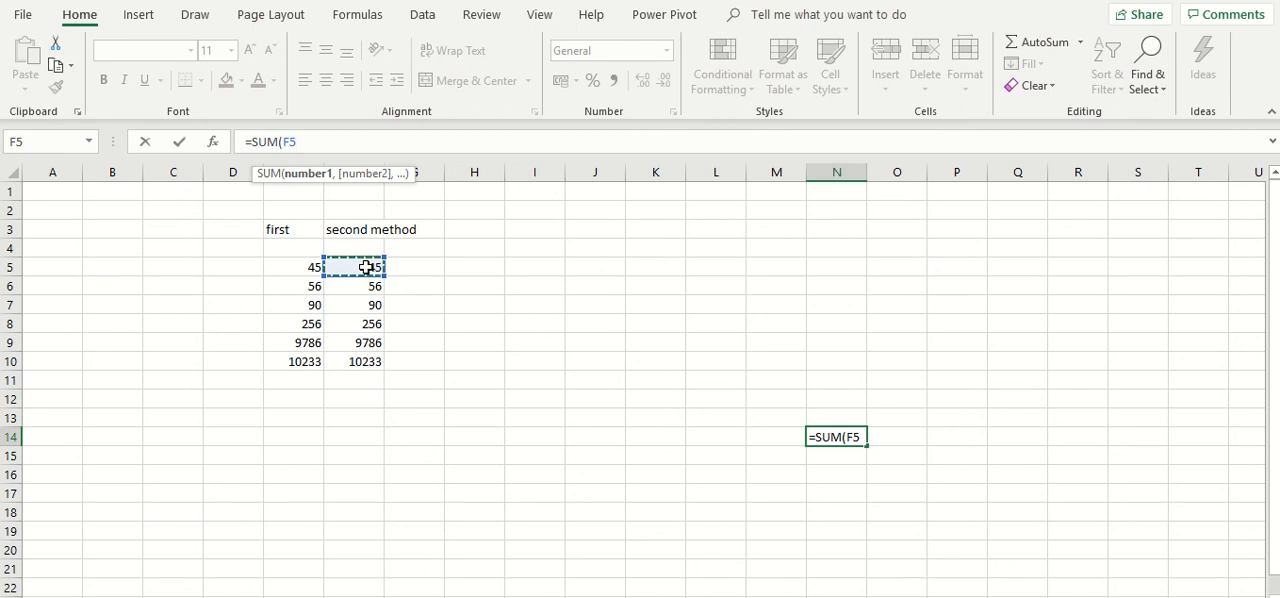
type(":")
left_click(367, 267)
key("BackSpace")
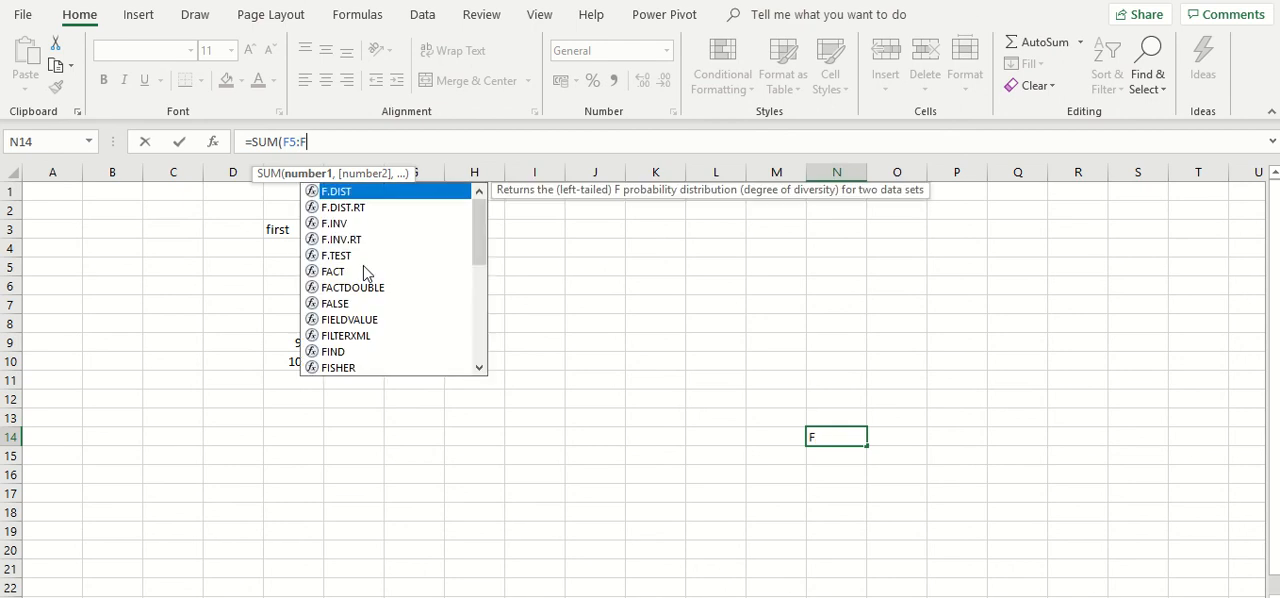
key("BackSpace")
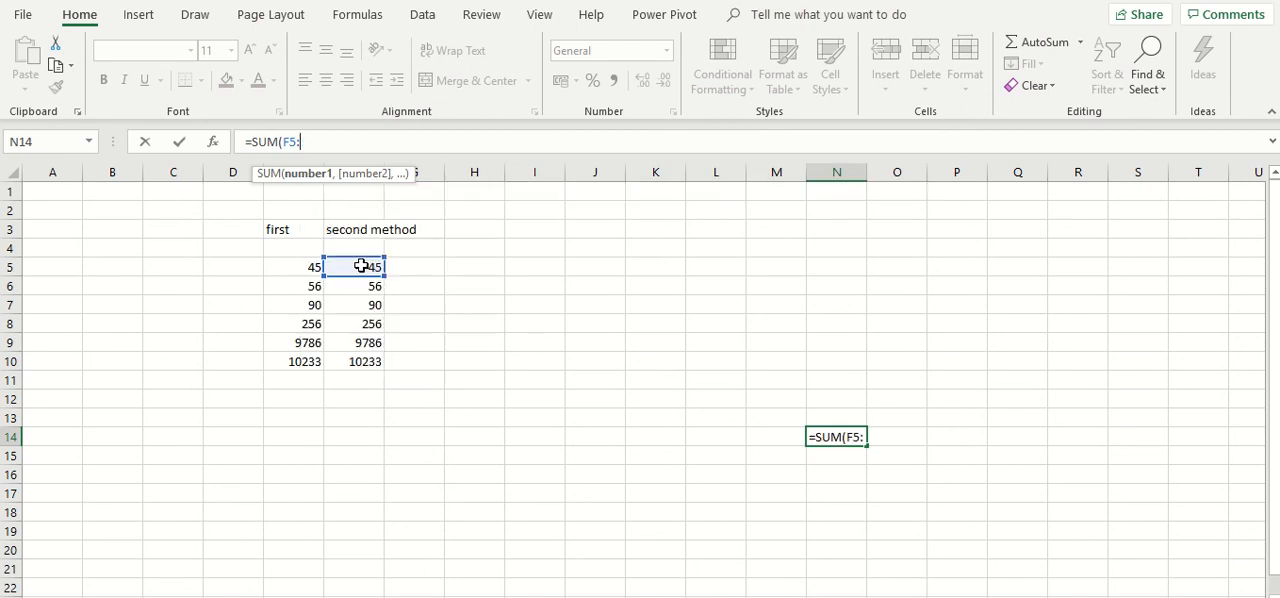
left_click(372, 342)
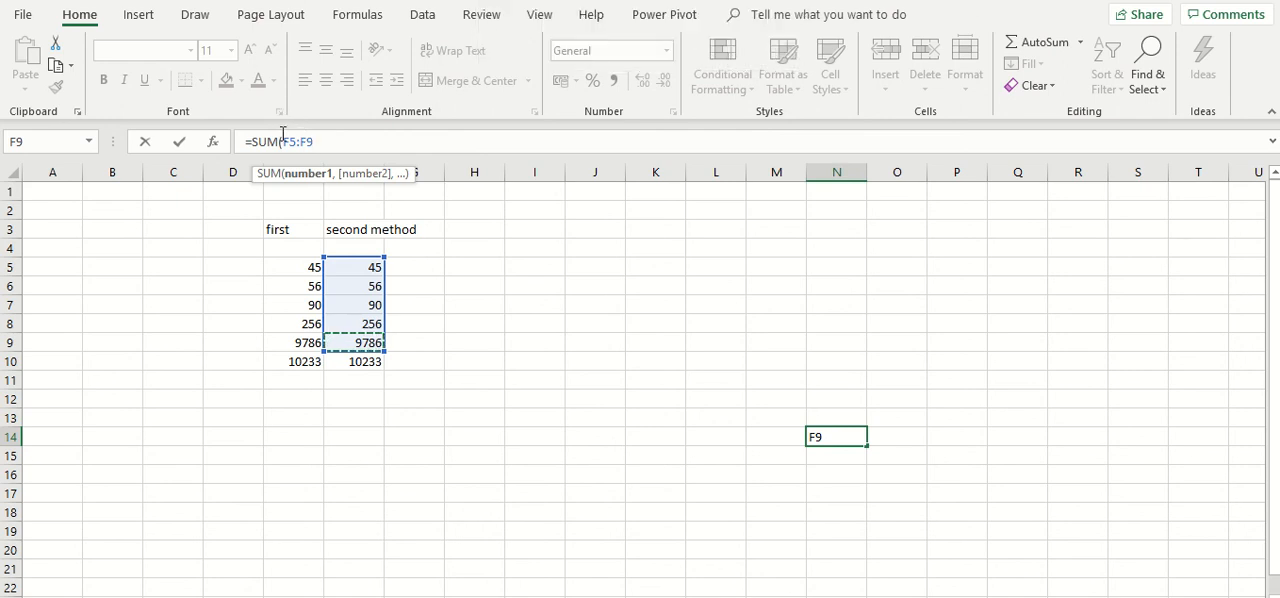
type("0")
key("BackSpace")
type(")")
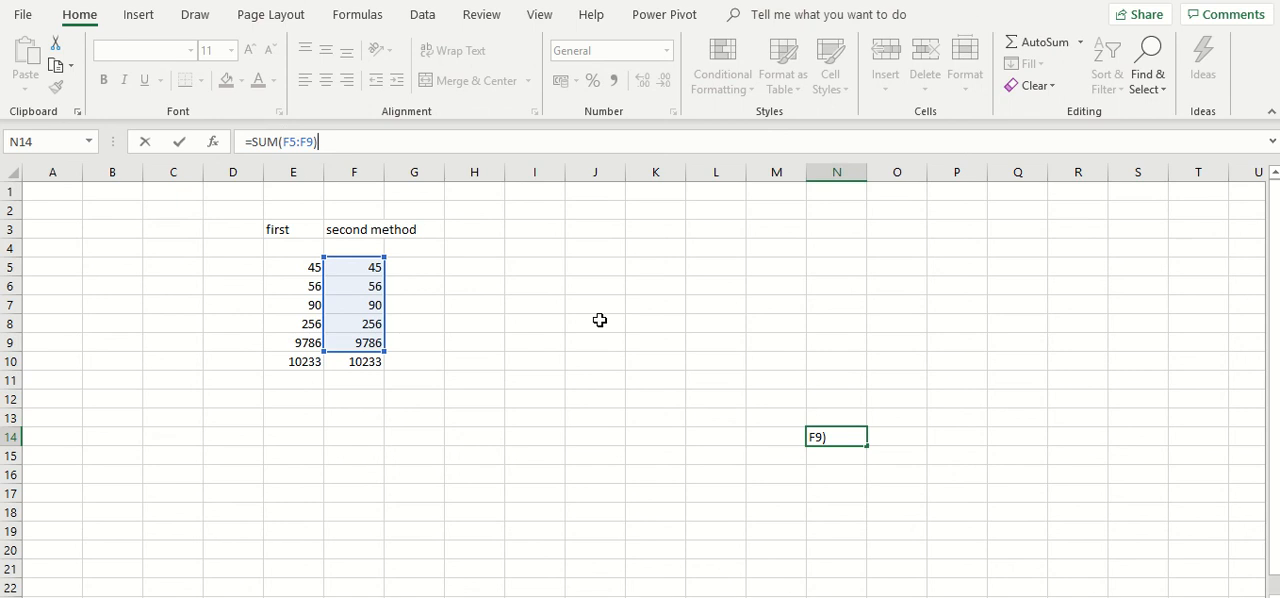
key("Return")
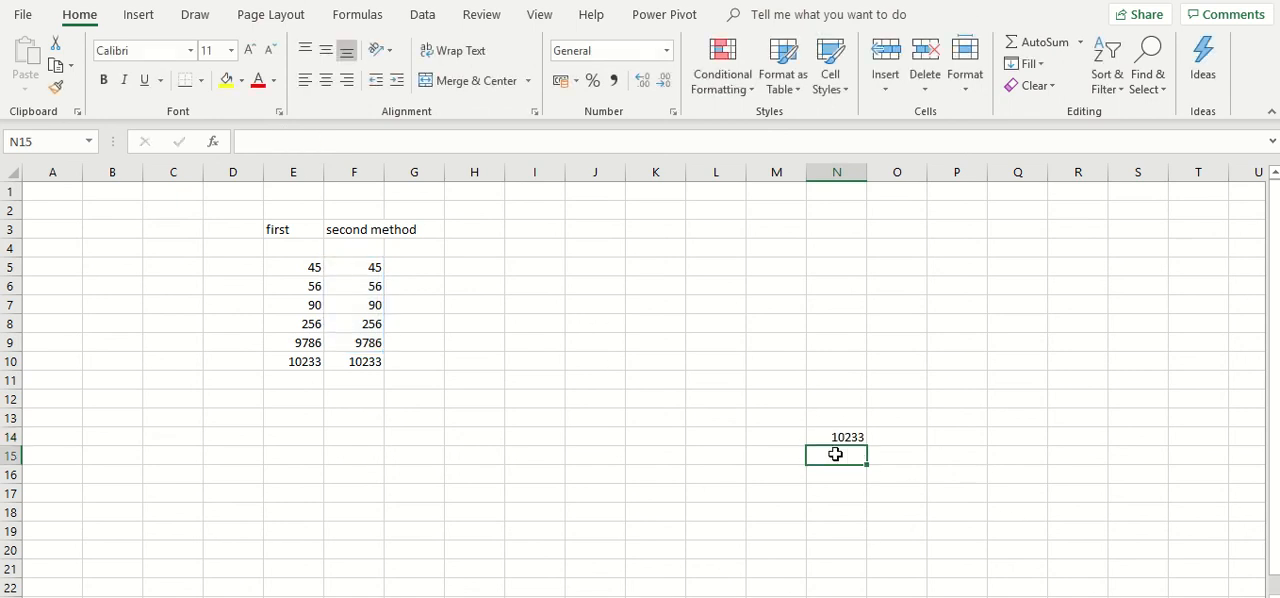
- Check the numbers in F5:F9 against the range used by the formula in cell N14
left_click_drag(362, 268, 383, 343)
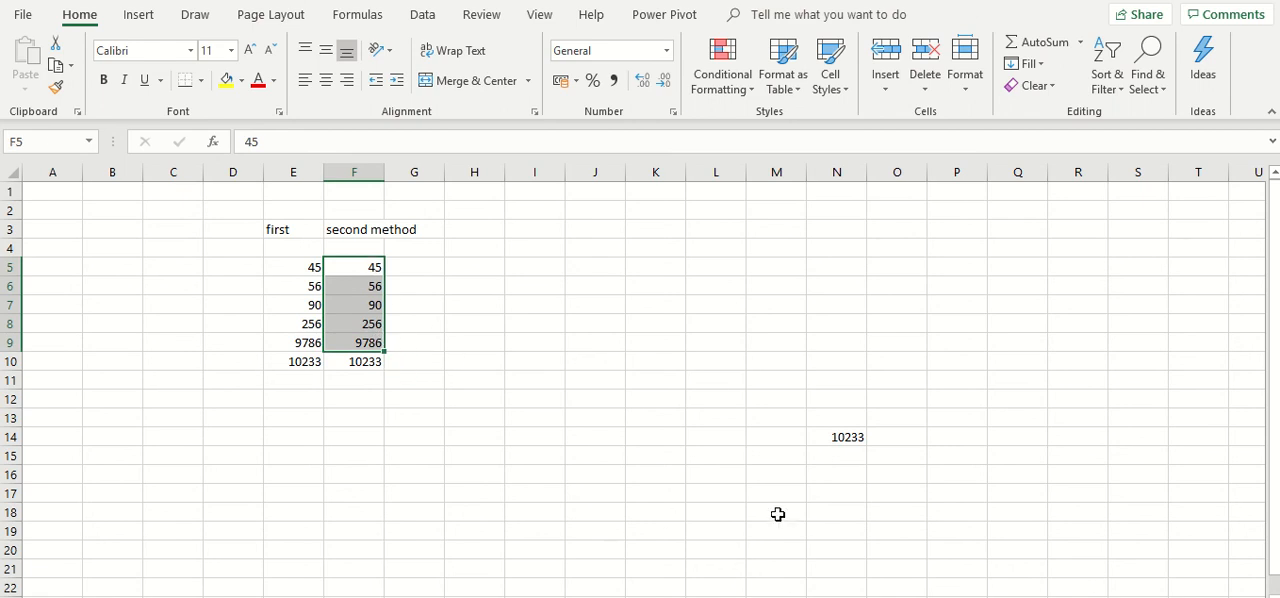
left_click(836, 437)
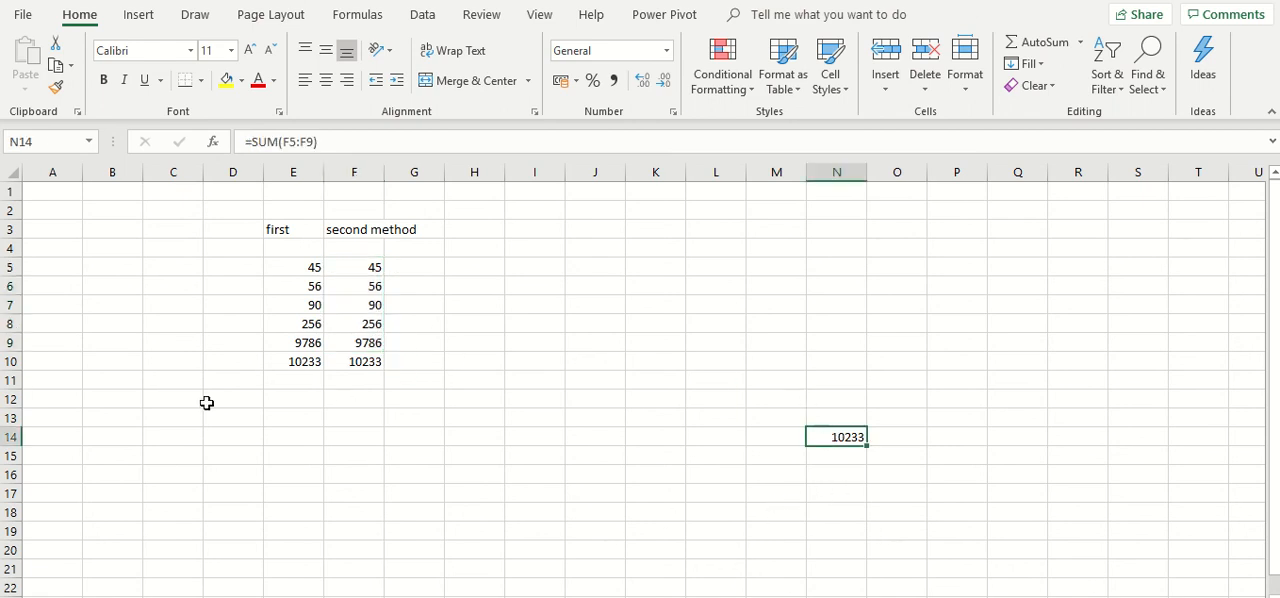
scroll(516, 472, "down", 20)
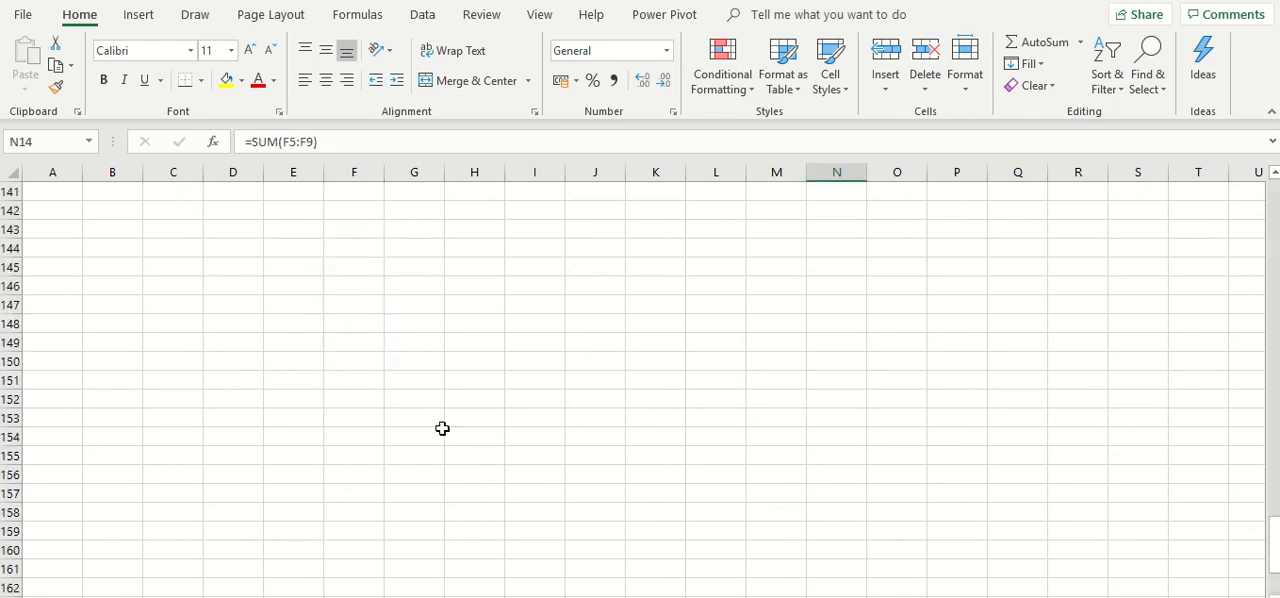
scroll(443, 429, "up", 20)
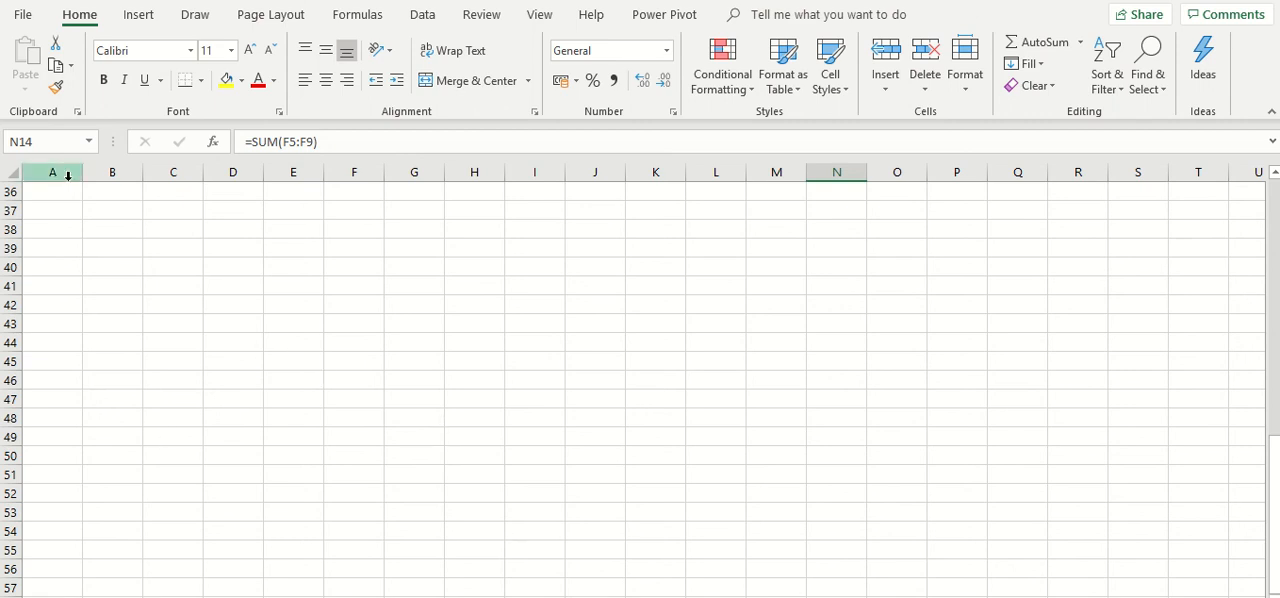
scroll(137, 300, "up", 12)
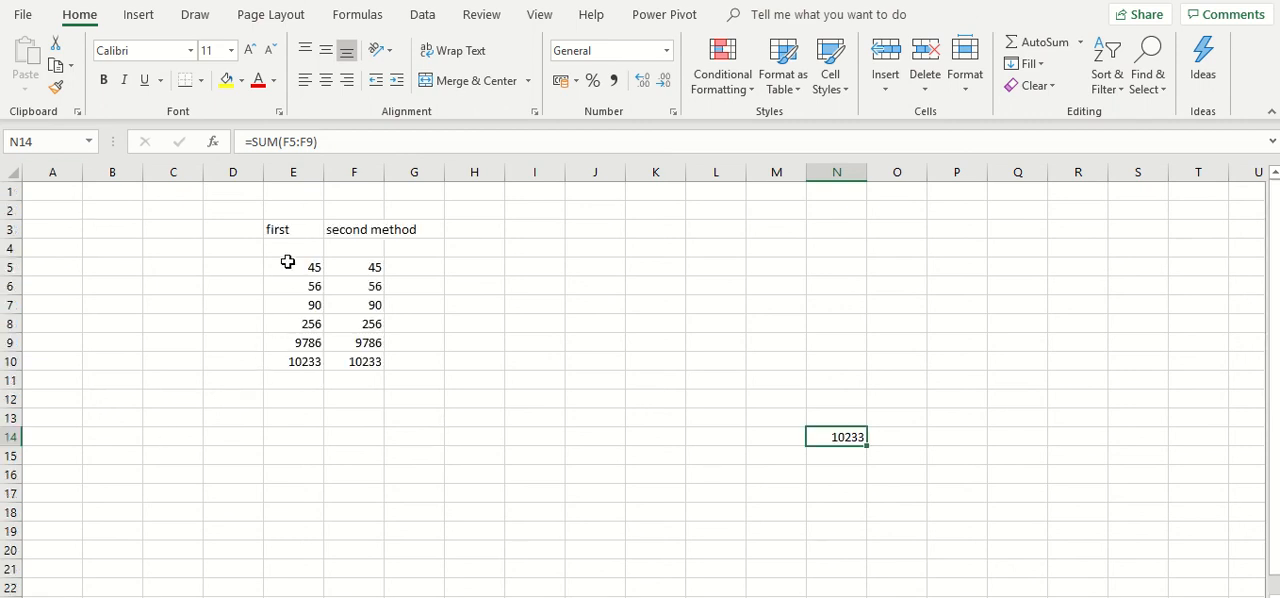
left_click_drag(288, 265, 220, 206)
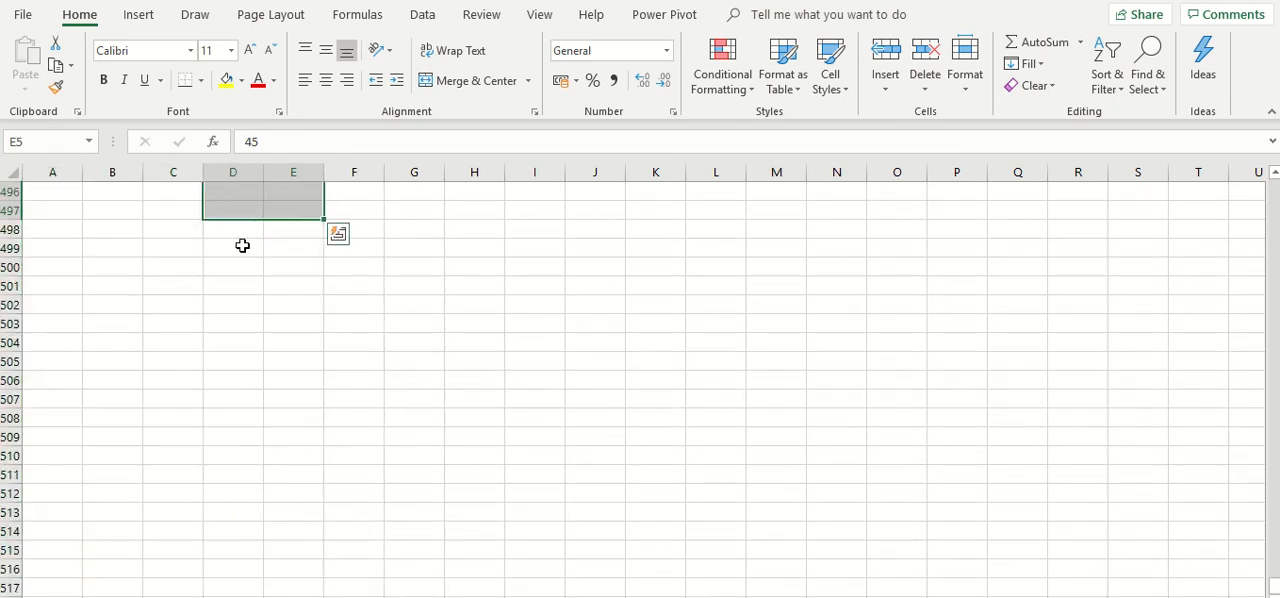
scroll(245, 242, "up", 20)
scroll(249, 234, "up", 20)
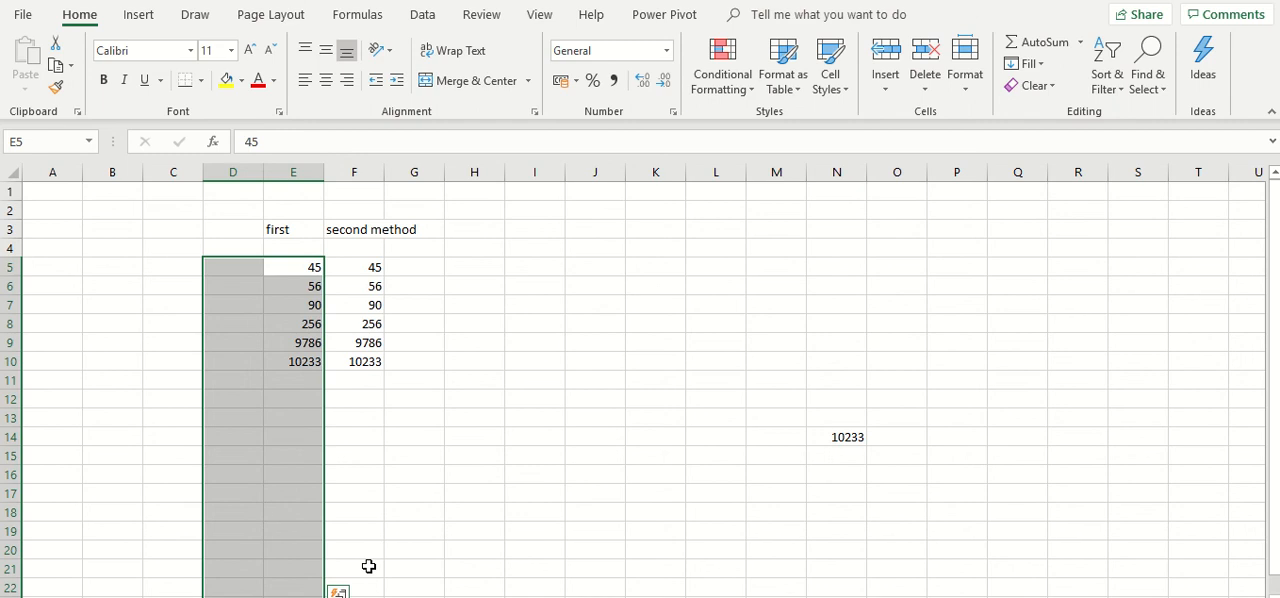
left_click(489, 437)
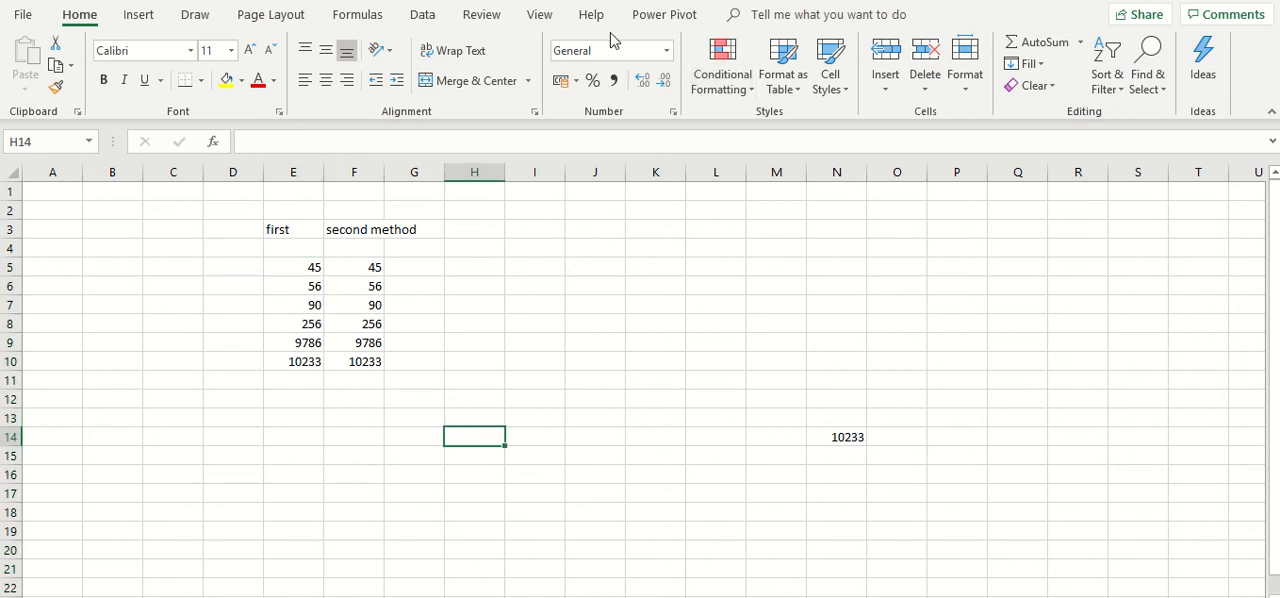
- Open the SUM formula of cell F10 and highlight its full text to examine how it is written
mouse_move(640, 1)
left_click(357, 366)
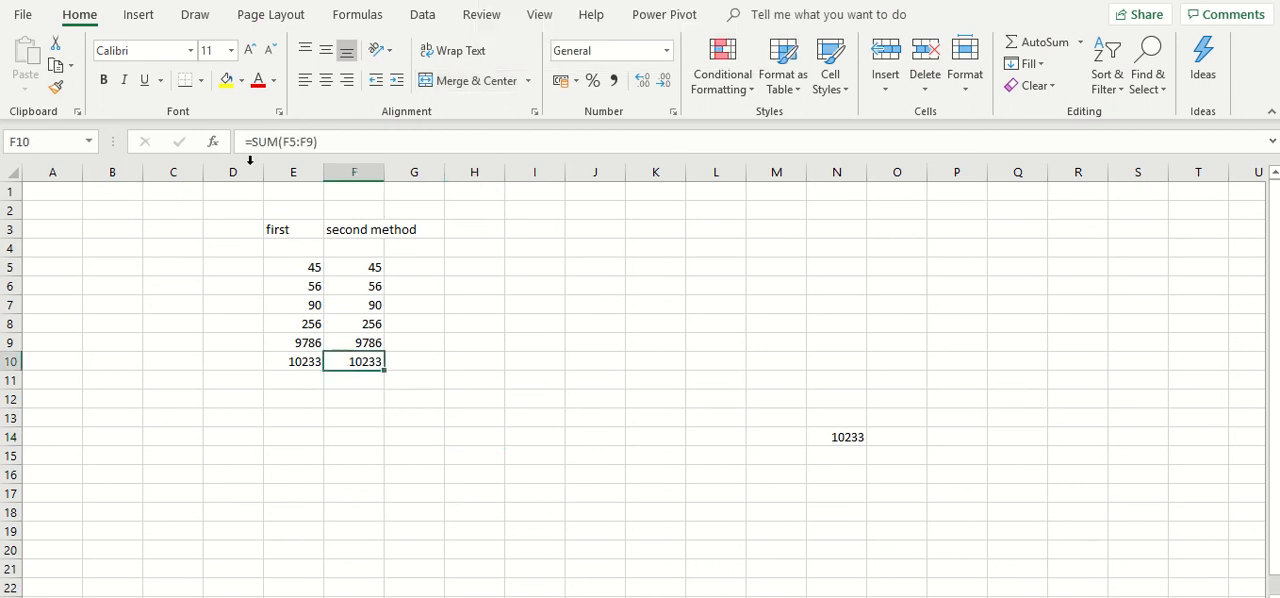
left_click_drag(241, 136, 320, 150)
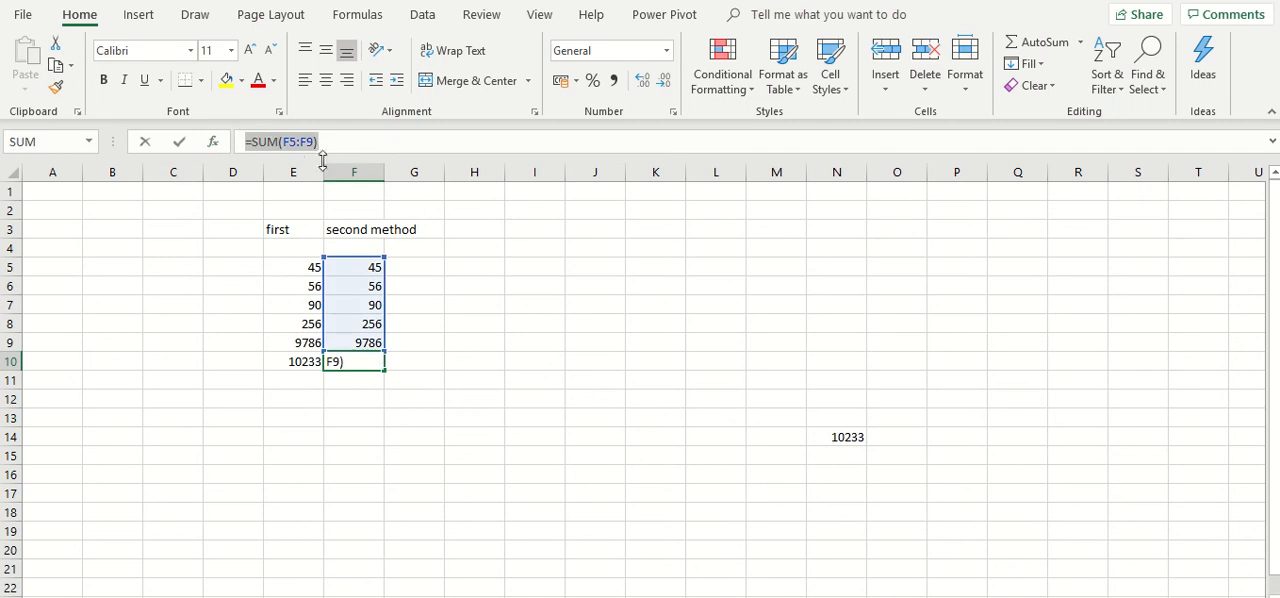